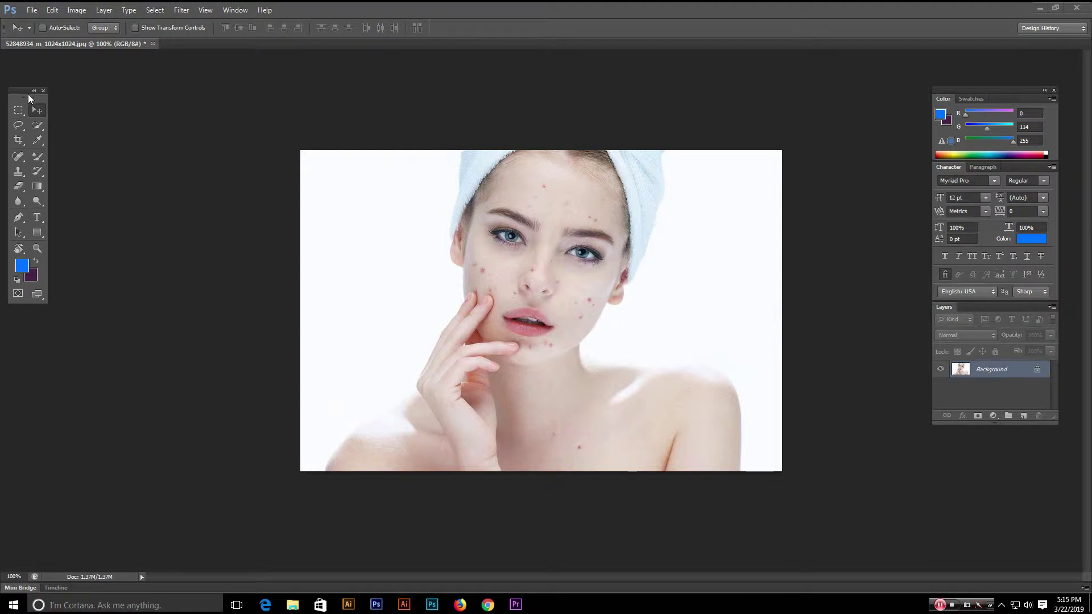
drag(25, 91, 38, 99)
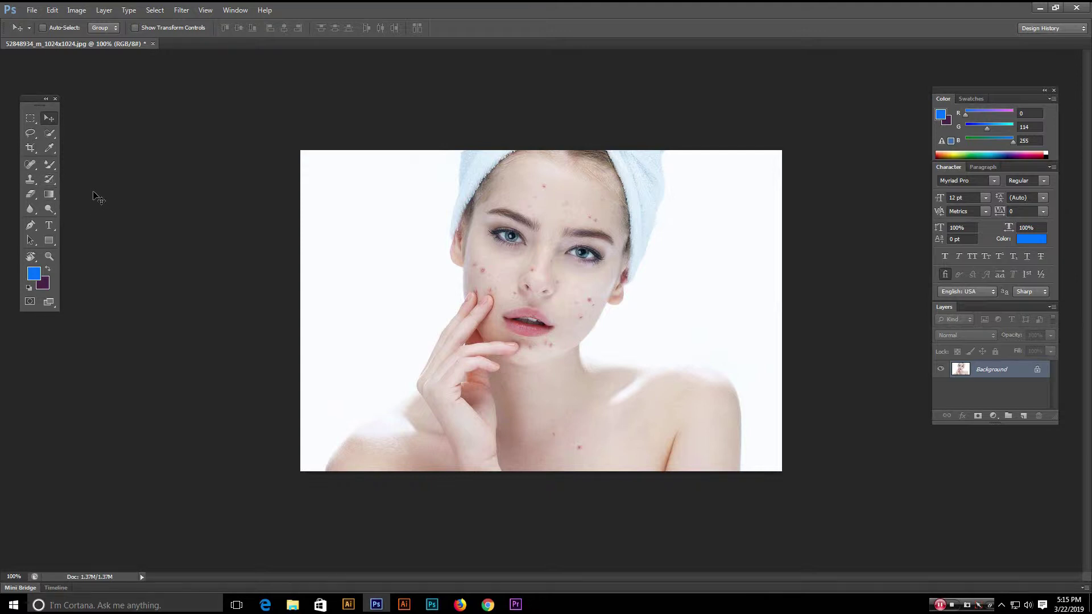
click(51, 166)
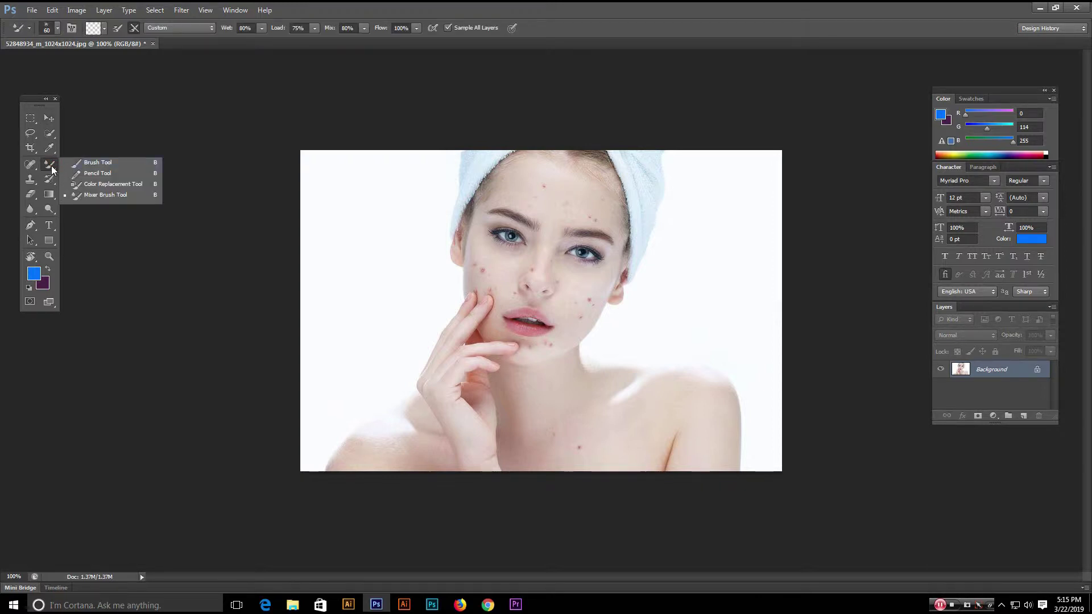
click(52, 165)
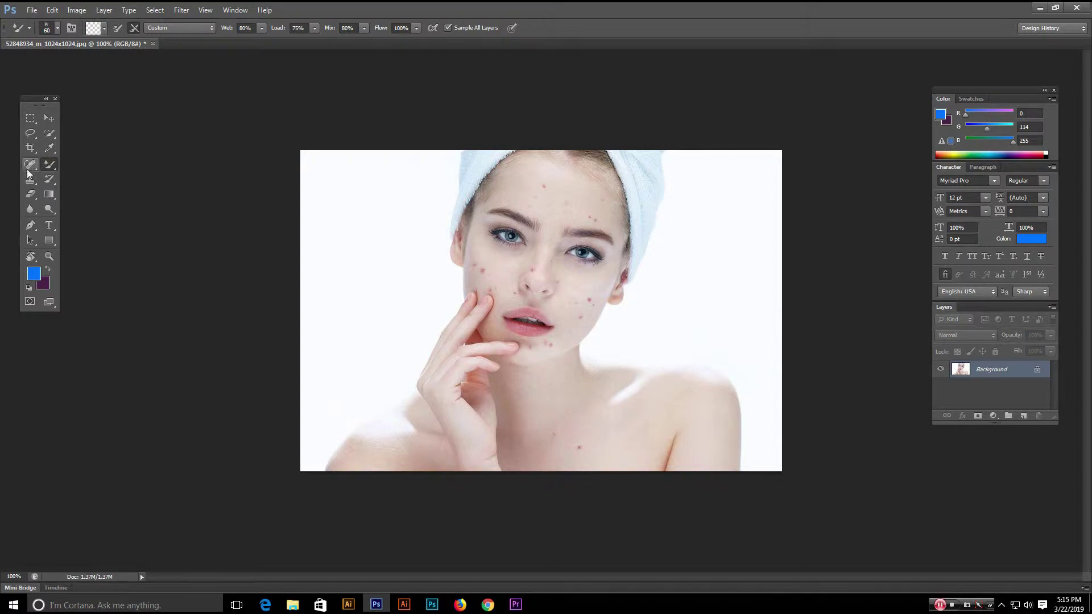
click(49, 117)
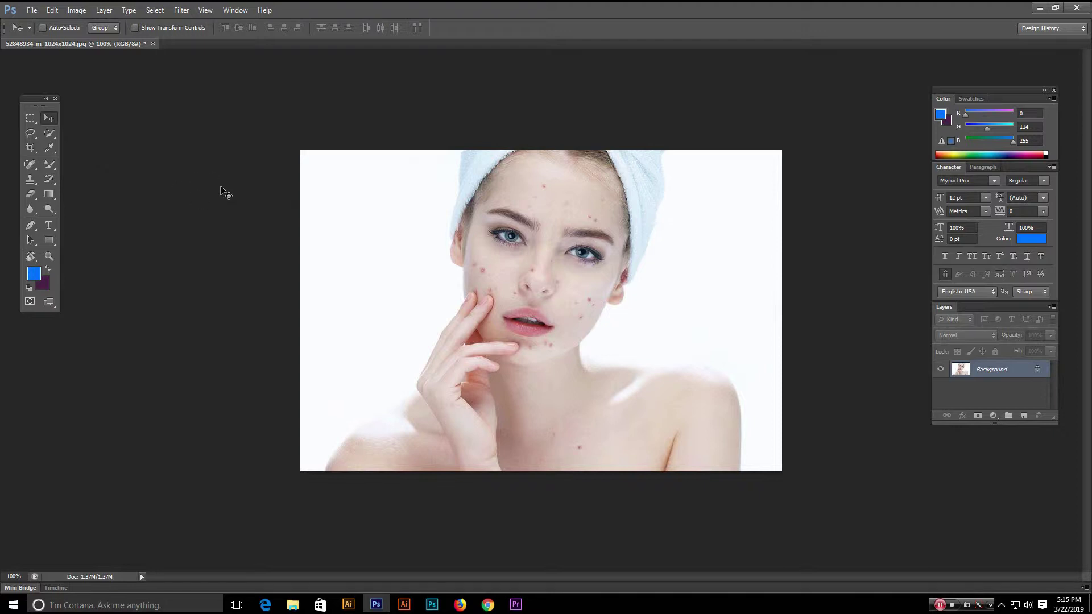
click(32, 184)
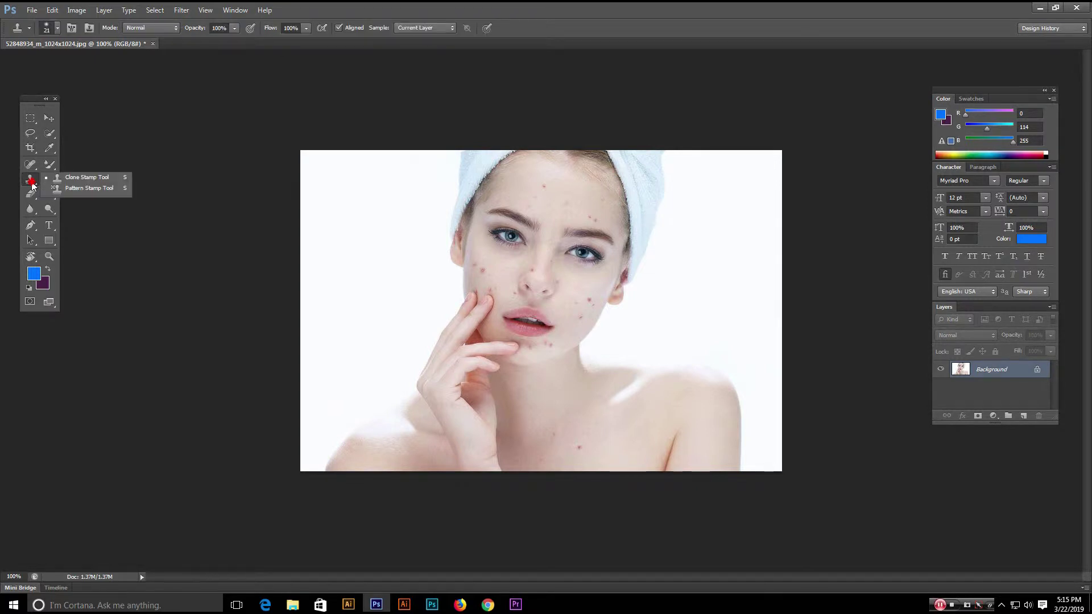
click(31, 184)
click(33, 185)
click(32, 184)
click(47, 183)
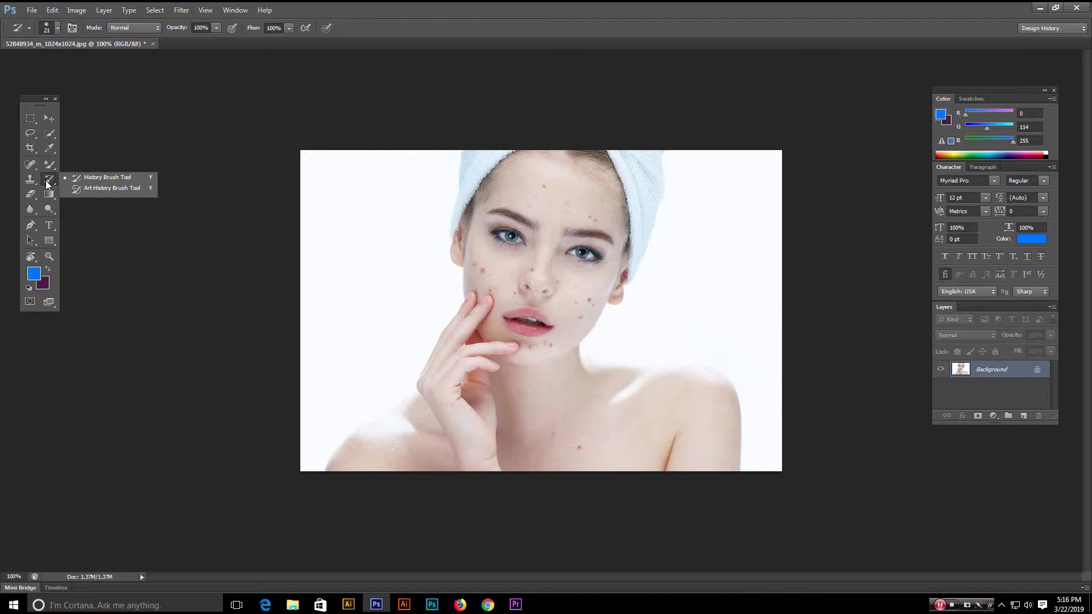
click(33, 183)
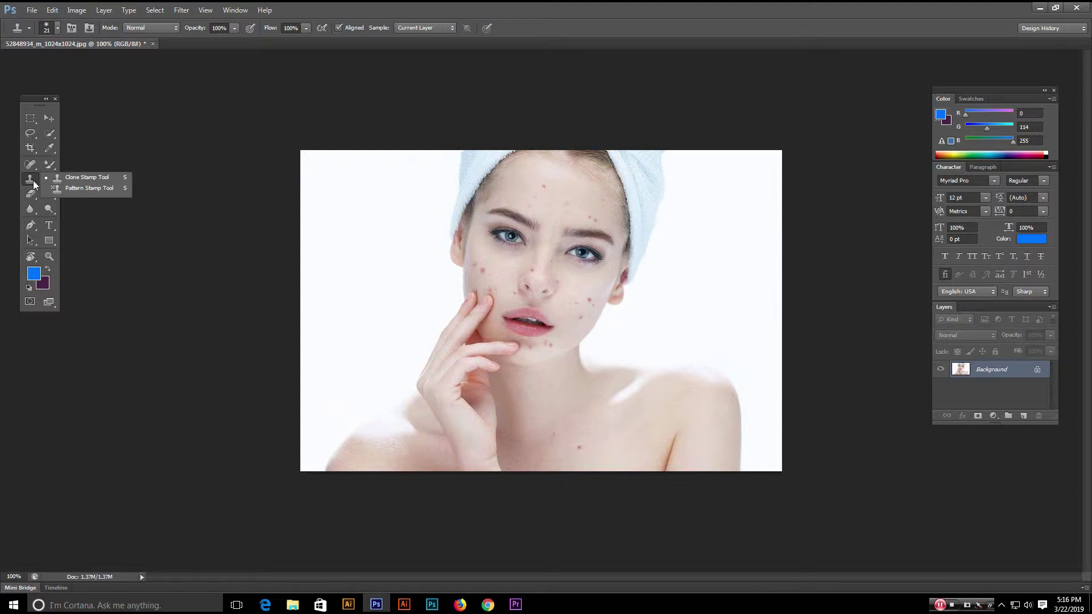
click(32, 180)
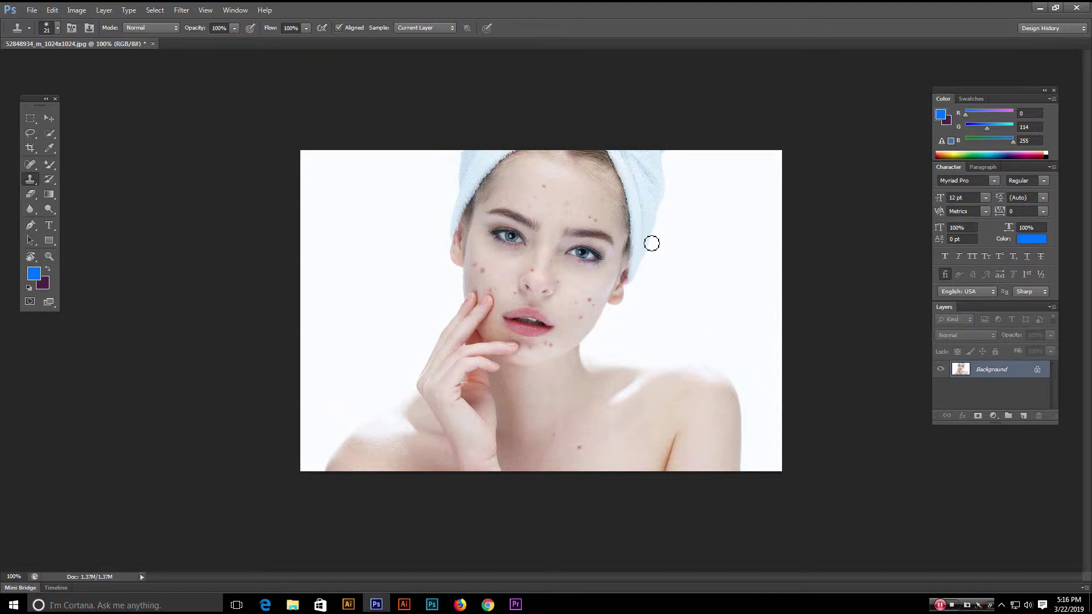
click(27, 169)
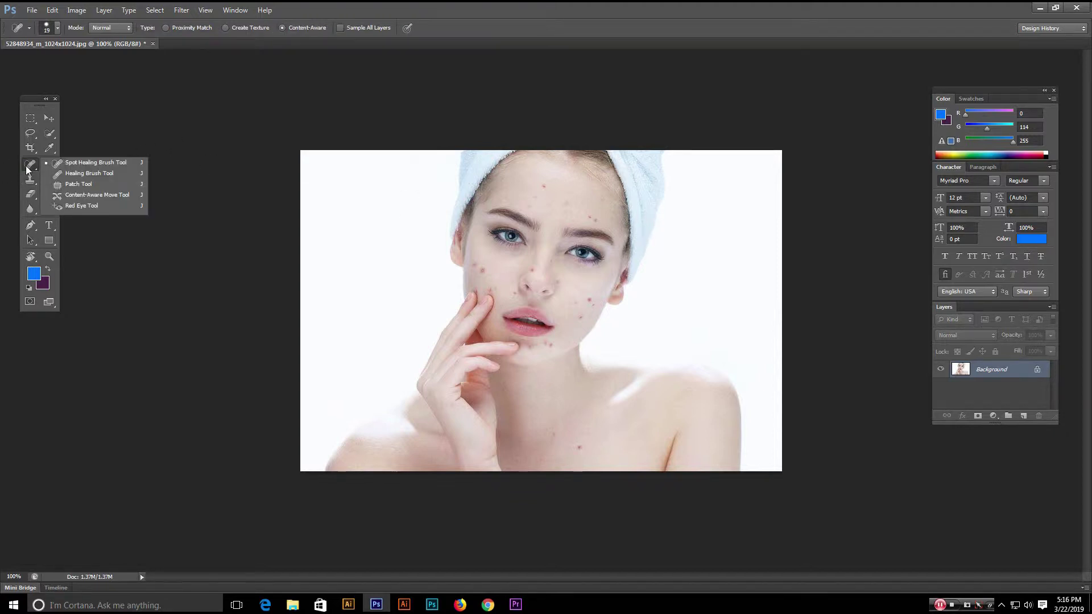
click(26, 166)
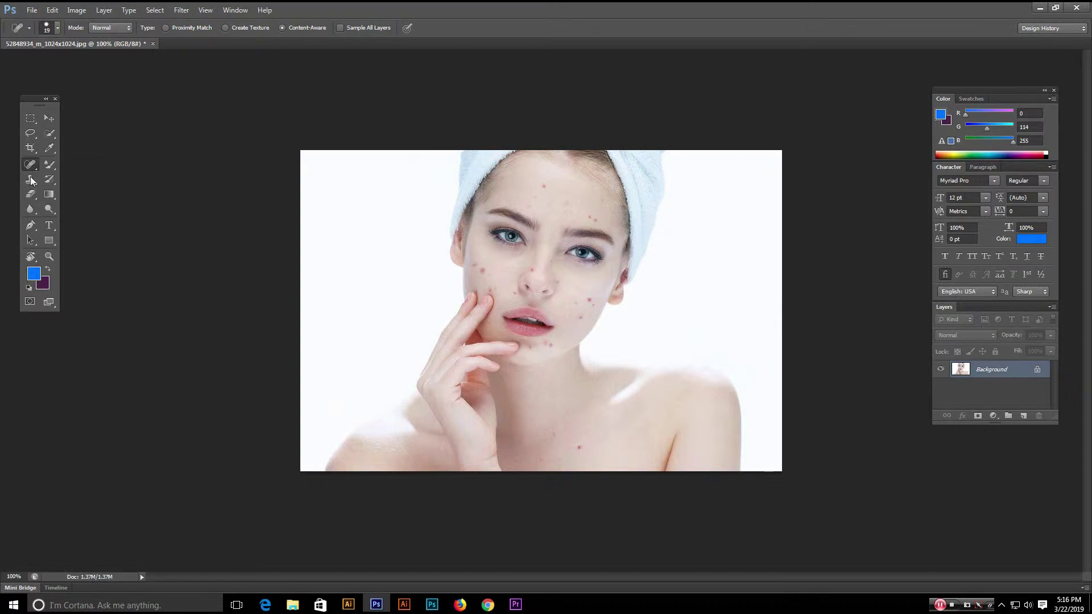
- Activate the Clone Stamp tool for retouching the blemishes on the woman's forehead
click(31, 188)
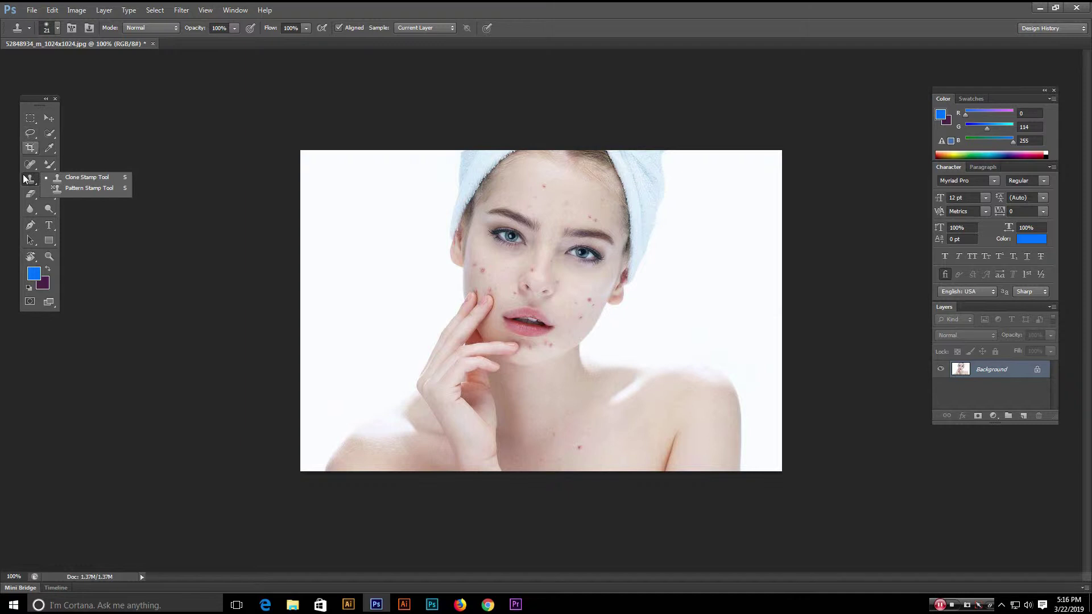
click(68, 177)
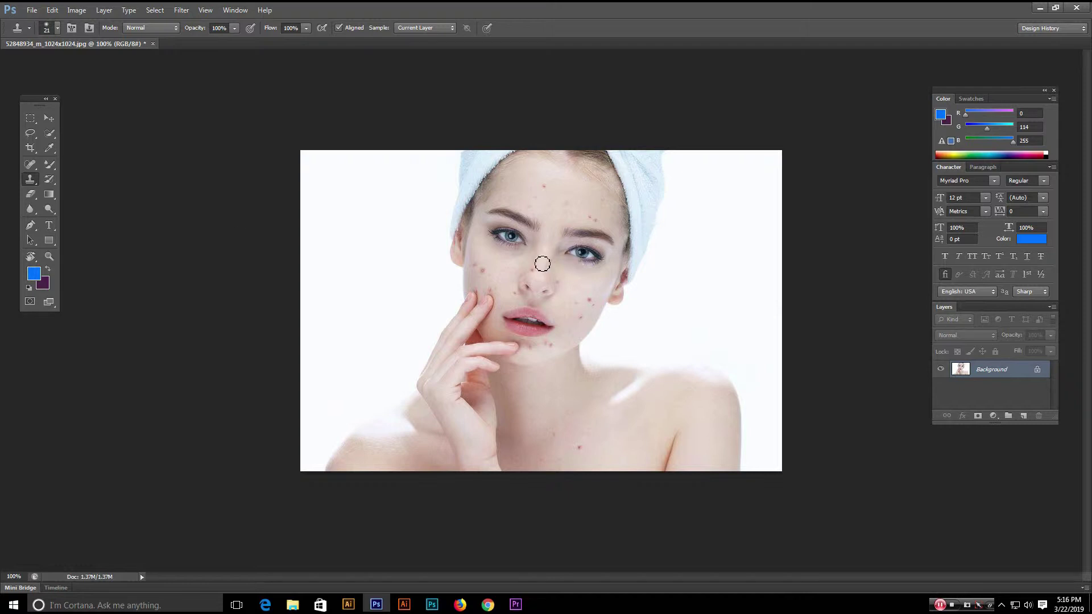
click(34, 100)
mouse_move(35, 102)
mouse_down()
mouse_move(50, 112)
mouse_move(32, 115)
mouse_up()
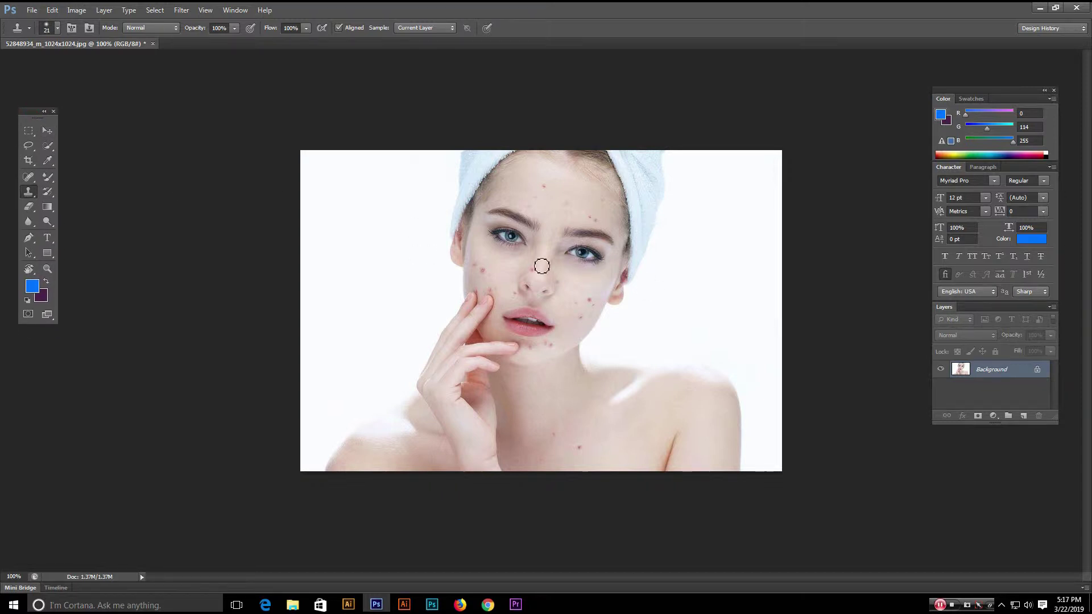
drag(28, 192, 88, 192)
scroll(551, 275, up, 2)
drag(518, 202, 500, 390)
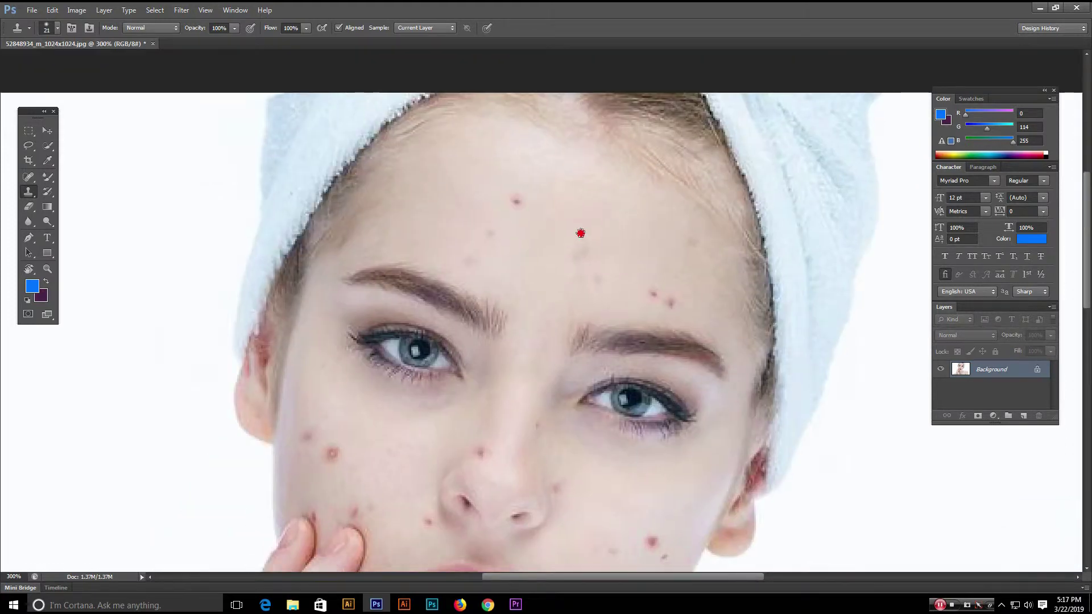
drag(580, 231, 470, 250)
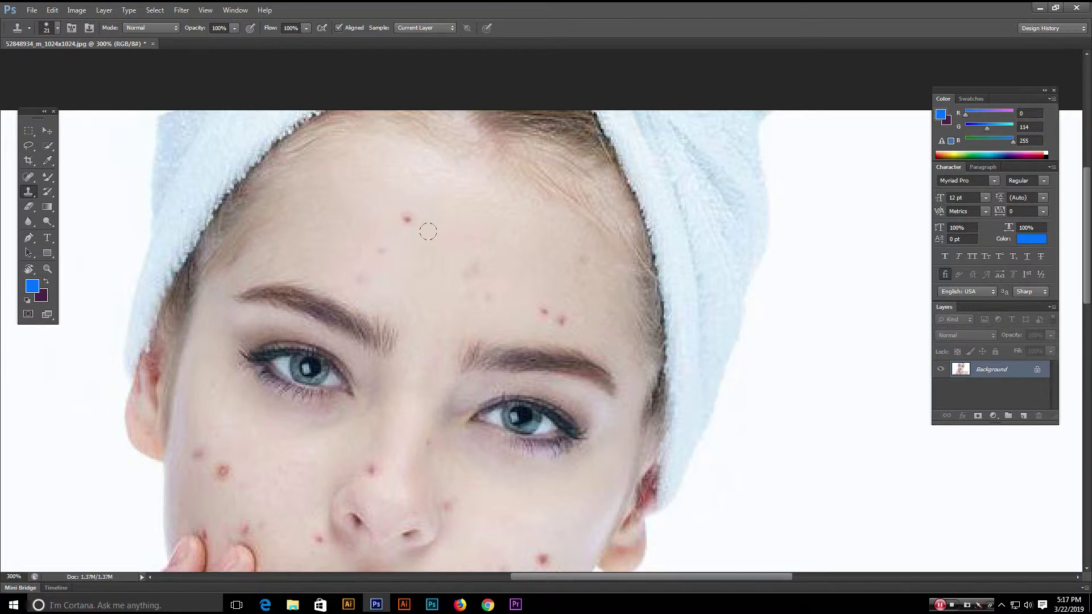
right_click(32, 195)
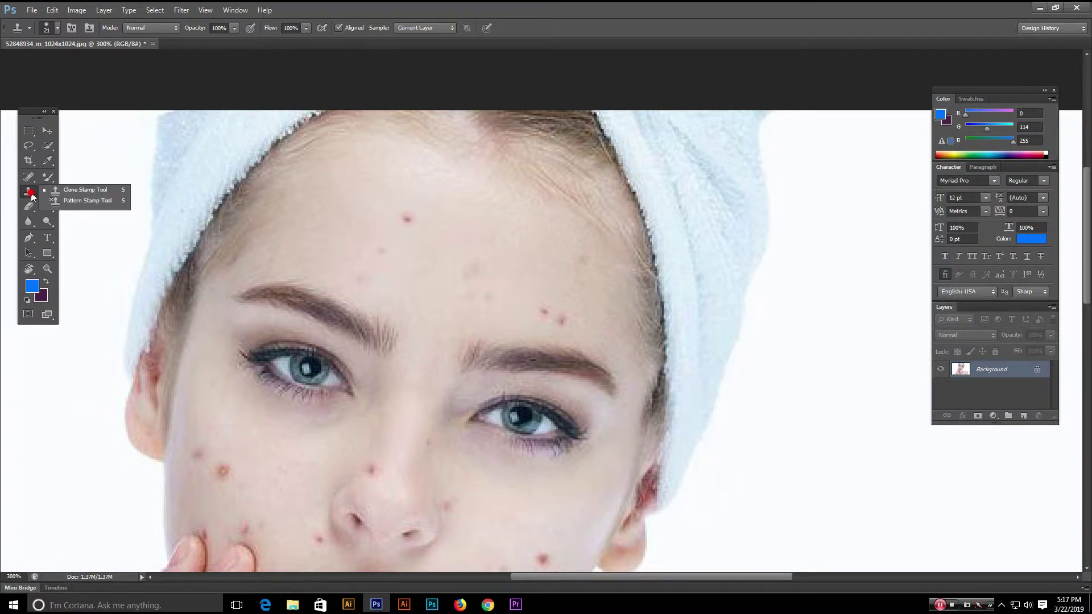
click(66, 187)
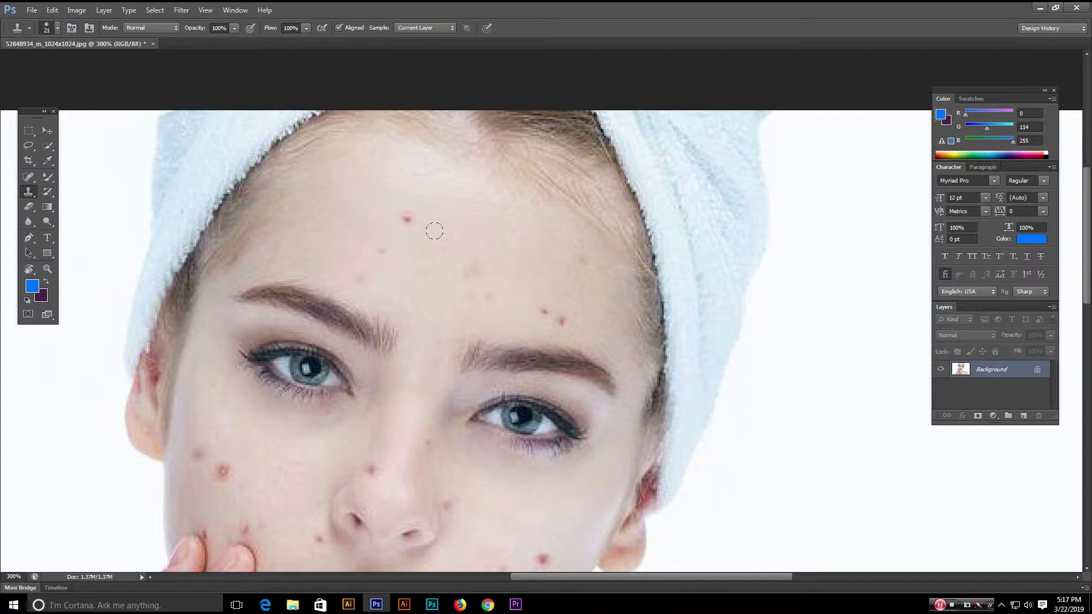
- Sample nearby clean skin and clone it over the three blemishes on the forehead above the left-hand eyebrow
key(alt)
alt+click(425, 241)
click(406, 217)
alt+click(398, 261)
click(383, 250)
alt+click(388, 279)
click(363, 273)
- Using a 15 px Clone Stamp brush, cover the spots on the forehead's centre and right side with sampled clean skin
alt+click(456, 258)
click(473, 265)
alt+click(445, 268)
click(467, 274)
alt+click(553, 288)
click(543, 307)
click(559, 316)
alt+click(564, 253)
click(582, 256)
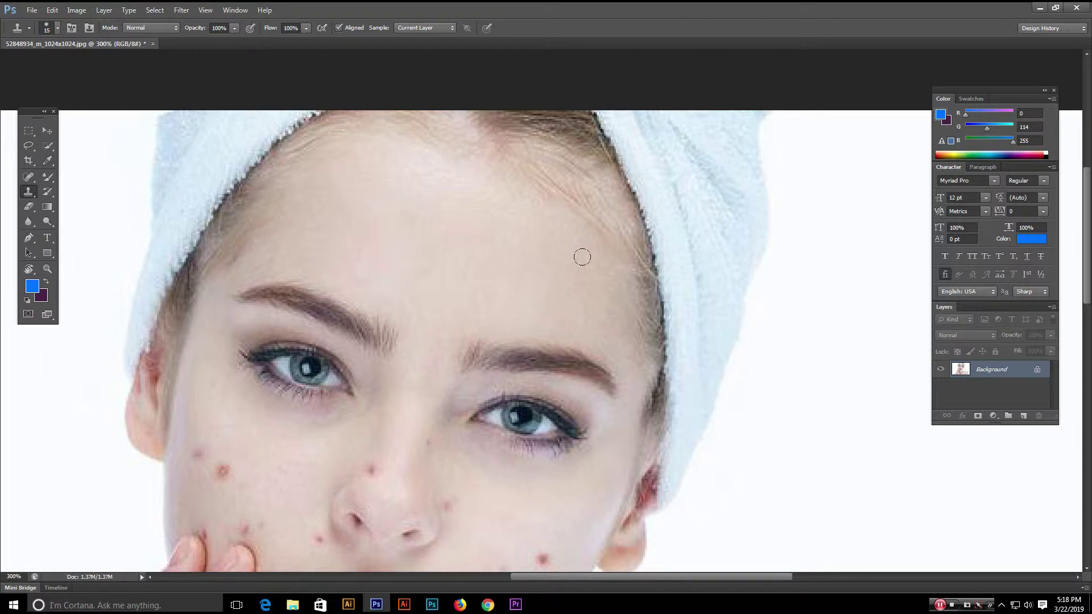
- Clone clean skin over the red spots on the right-hand cheek, from below the eye to beside the mouth
drag(490, 335, 510, 242)
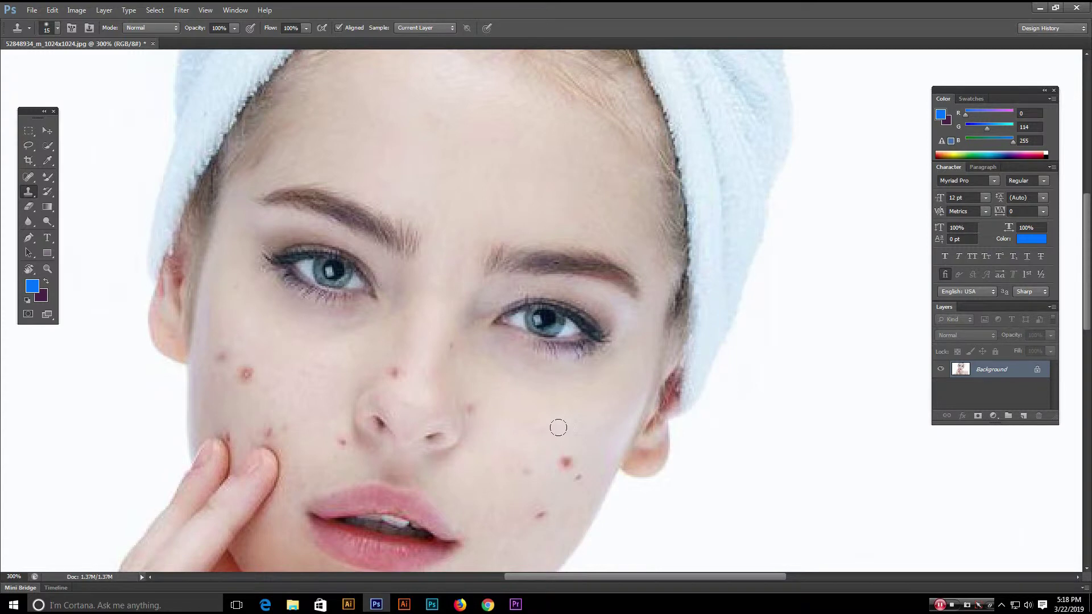
drag(579, 416, 589, 347)
alt+click(585, 368)
click(574, 392)
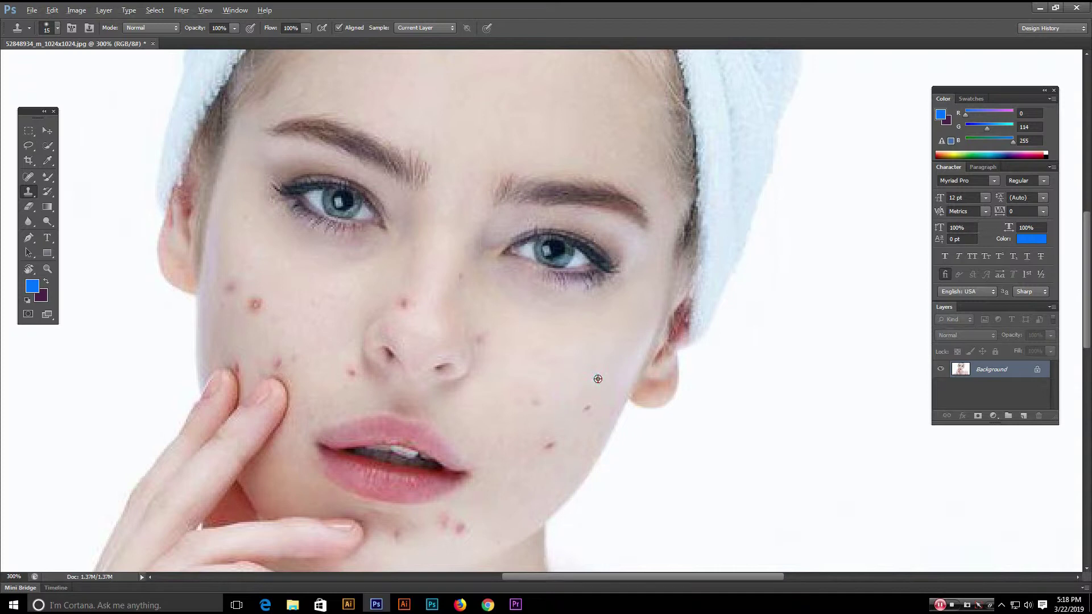
click(585, 404)
drag(561, 408, 602, 319)
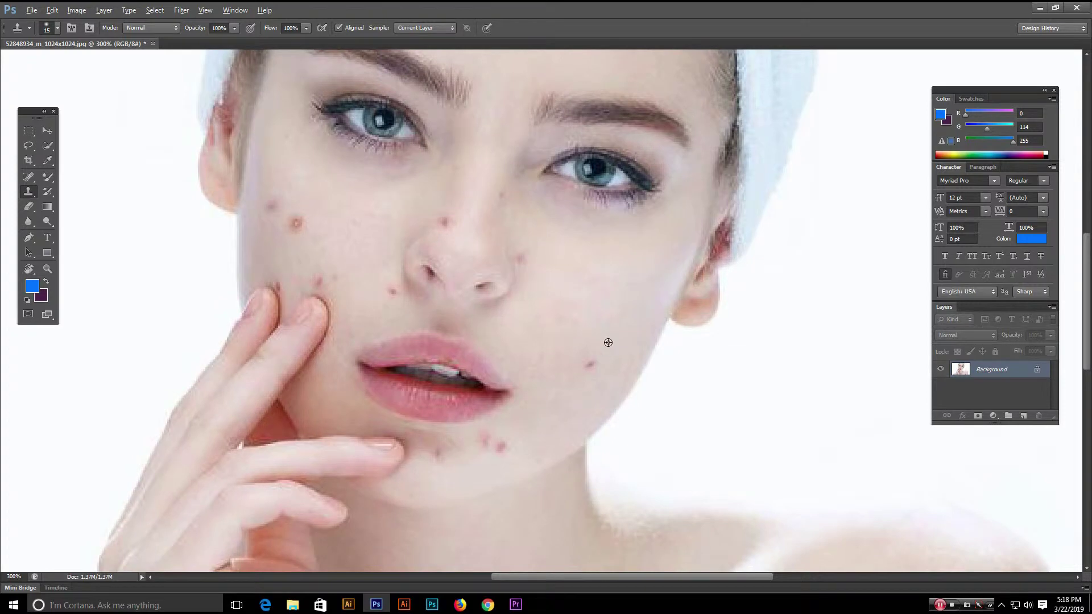
click(588, 362)
- Cover the red spots on the chin below the lips with clean skin sampled from nearby
drag(520, 392, 548, 336)
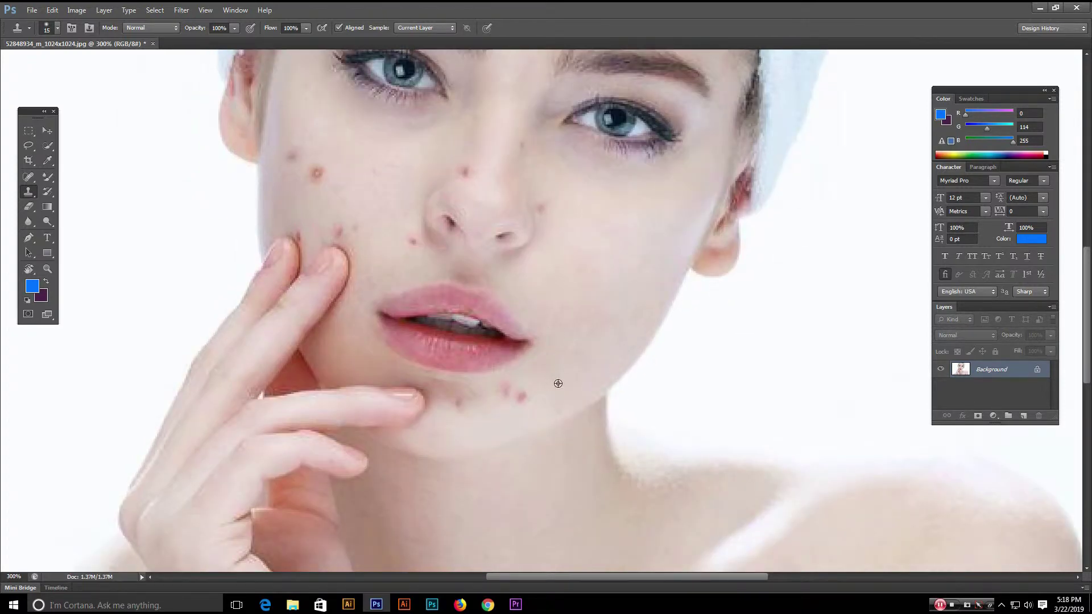
alt+click(548, 378)
click(521, 396)
alt+click(542, 381)
click(505, 387)
click(509, 394)
alt+click(483, 422)
click(460, 404)
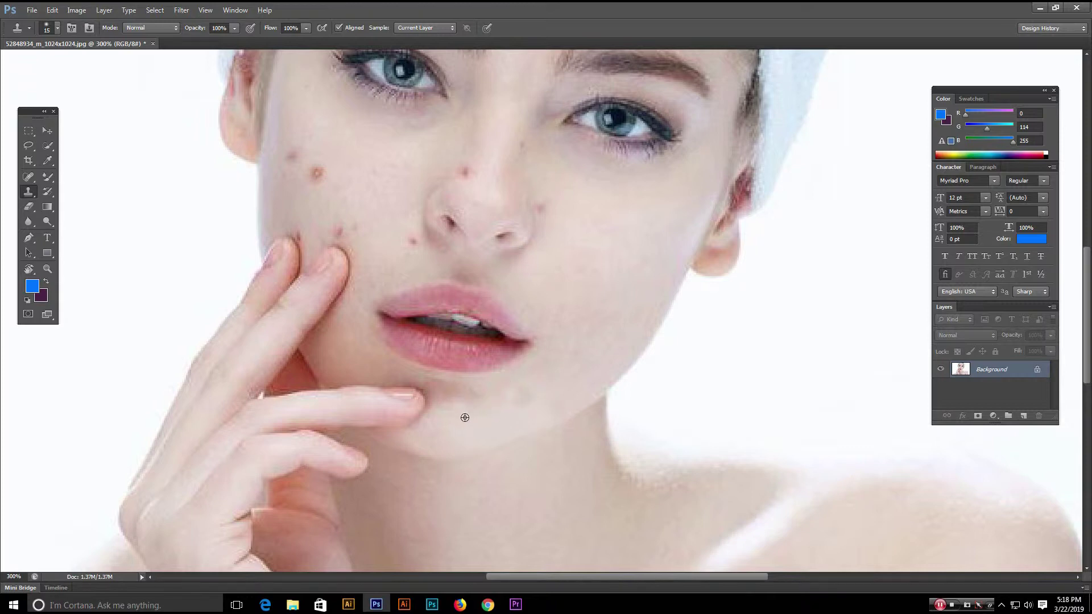
- Dab and brush cloned skin over the uneven patch between the lower lip and the fingertip
click(476, 391)
click(437, 397)
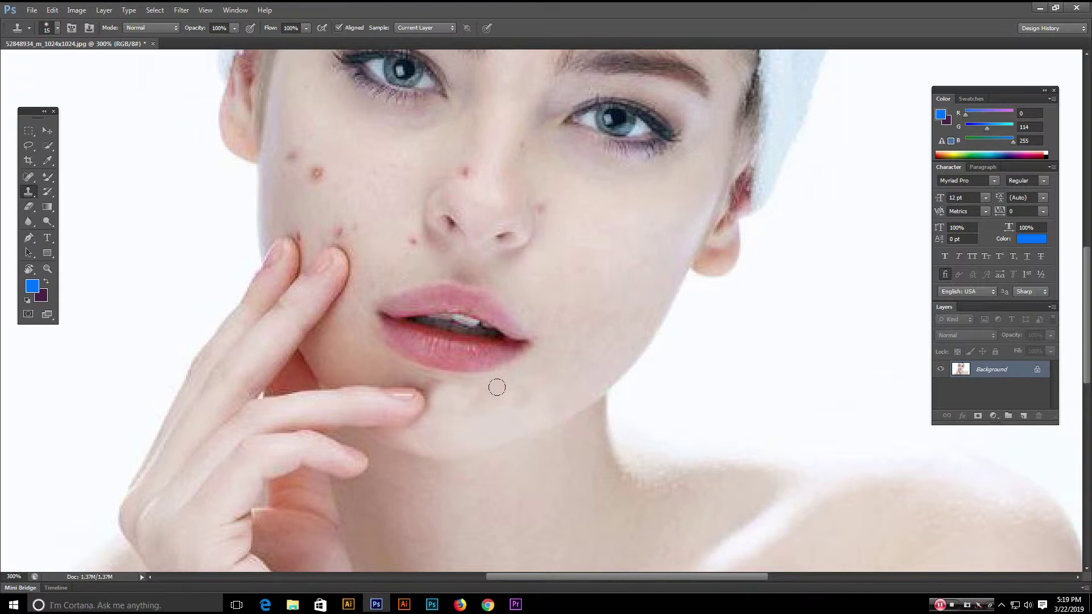
mouse_move(431, 380)
mouse_down()
mouse_move(394, 373)
mouse_move(436, 394)
mouse_move(365, 356)
mouse_move(470, 386)
mouse_up()
alt+click(347, 342)
click(440, 398)
click(448, 402)
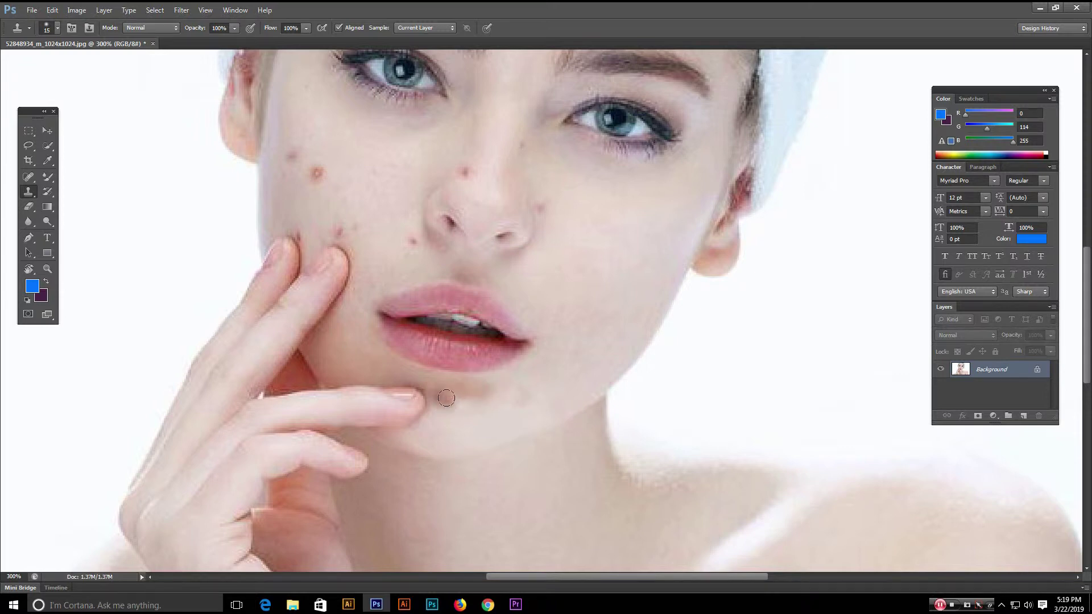
key(ctrl+alt+z)
key(ctrl+alt+z)
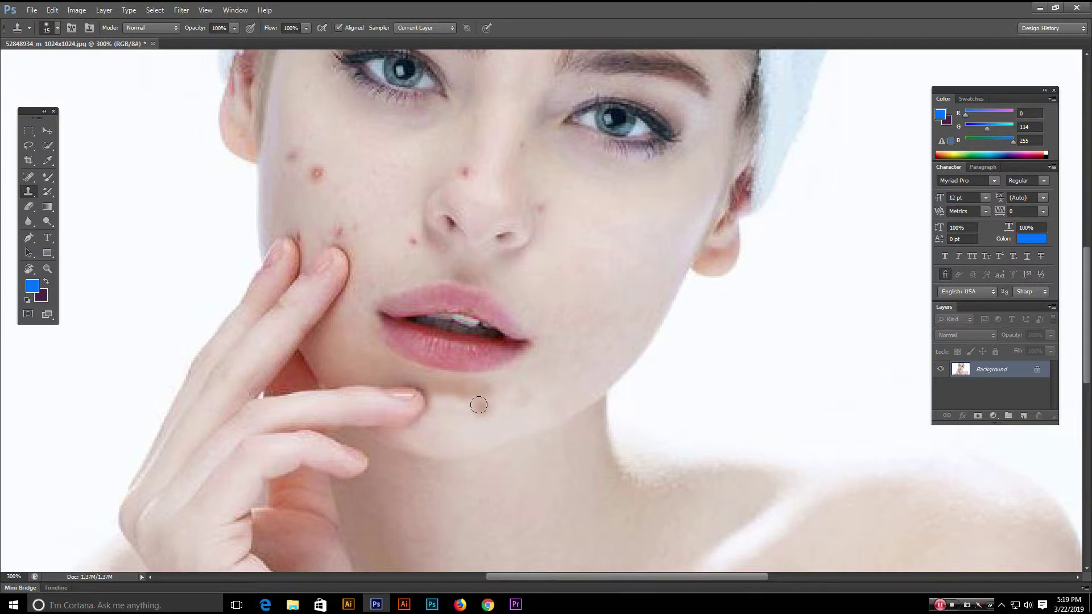
- Lower the Clone Stamp's opacity to 48% and its flow to 53%
drag(234, 28, 204, 43)
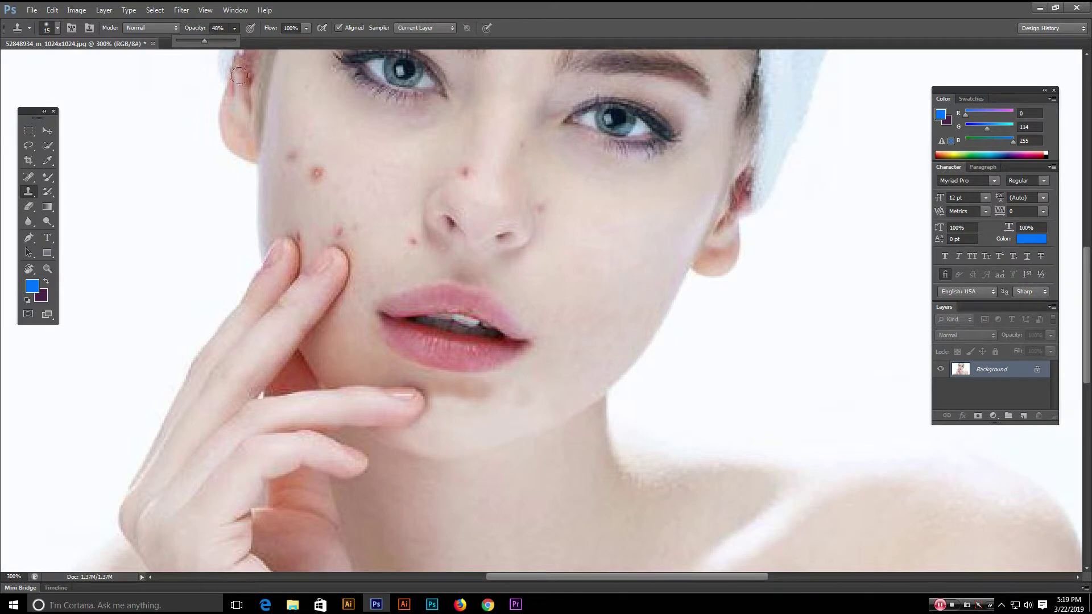
drag(306, 27, 279, 41)
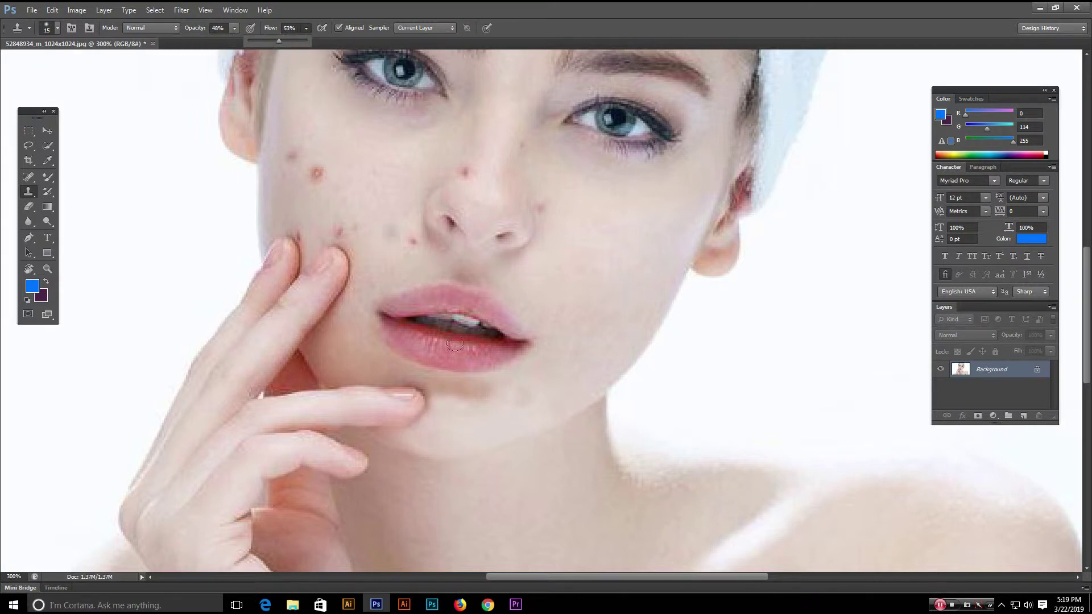
click(427, 390)
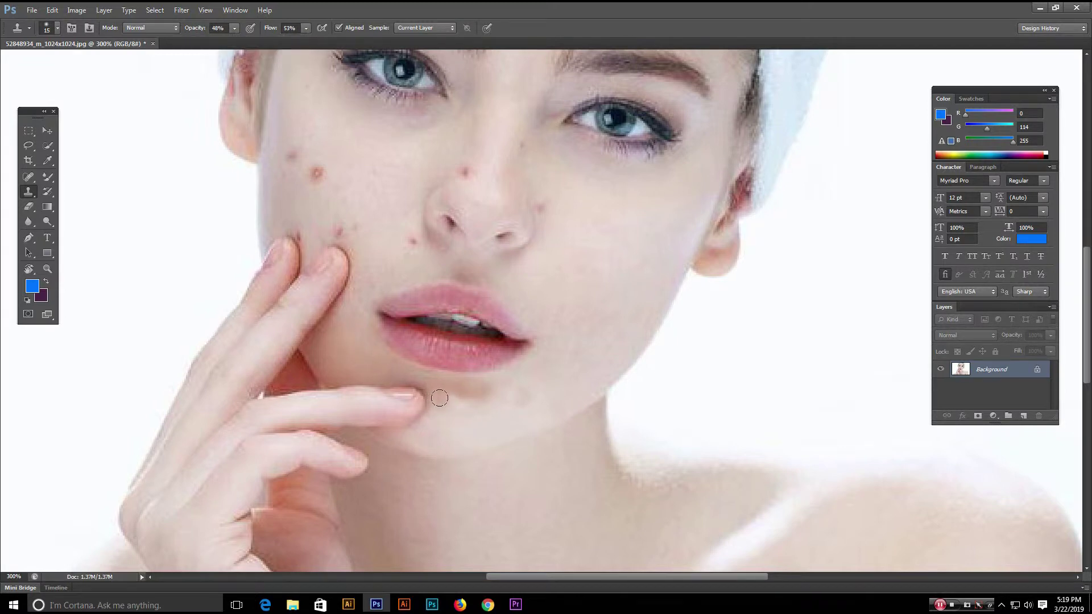
- Blend the dark patch below the lower lip with reduced-opacity clone dabs, including skin sampled near the jaw
click(463, 404)
click(446, 406)
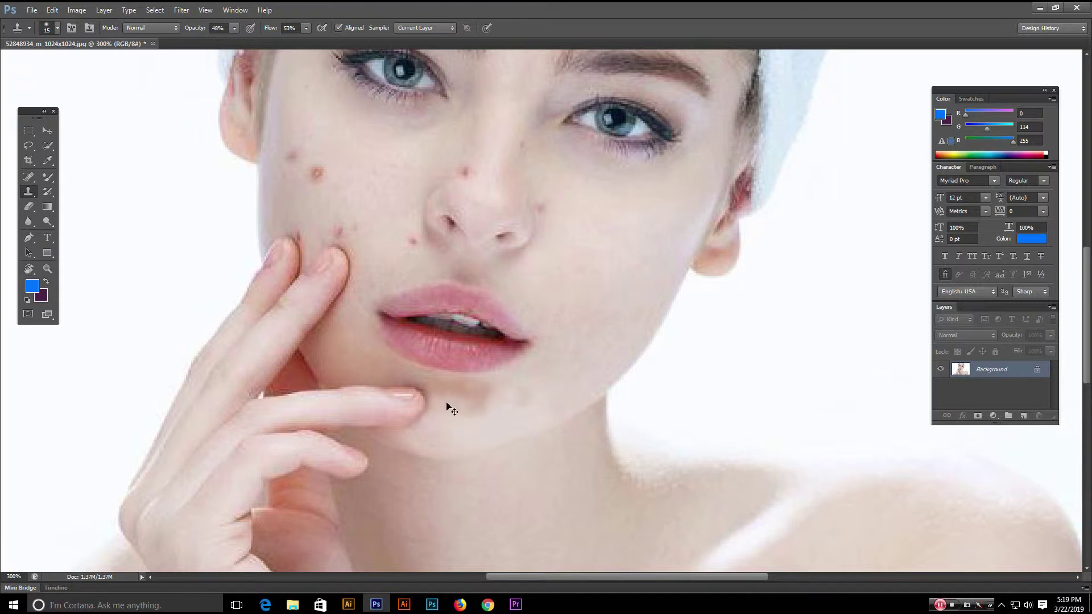
alt+click(343, 343)
click(445, 398)
click(492, 379)
alt+click(353, 350)
click(431, 391)
key(ctrl+minus)
key(ctrl+minus)
key(ctrl+minus)
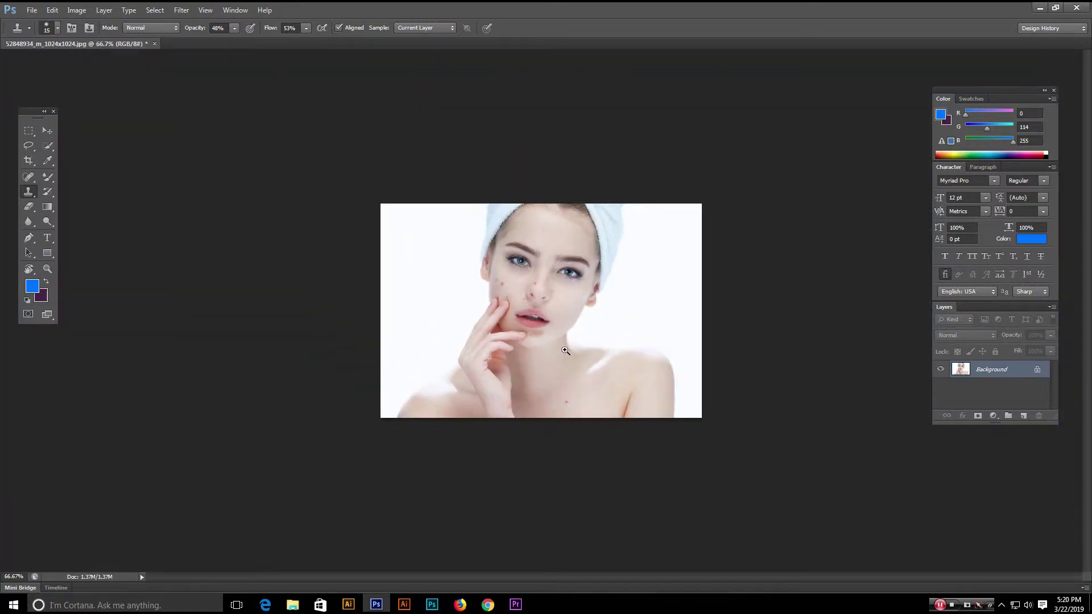
key(ctrl+plus)
key(ctrl+plus)
key(ctrl+plus)
click(564, 362)
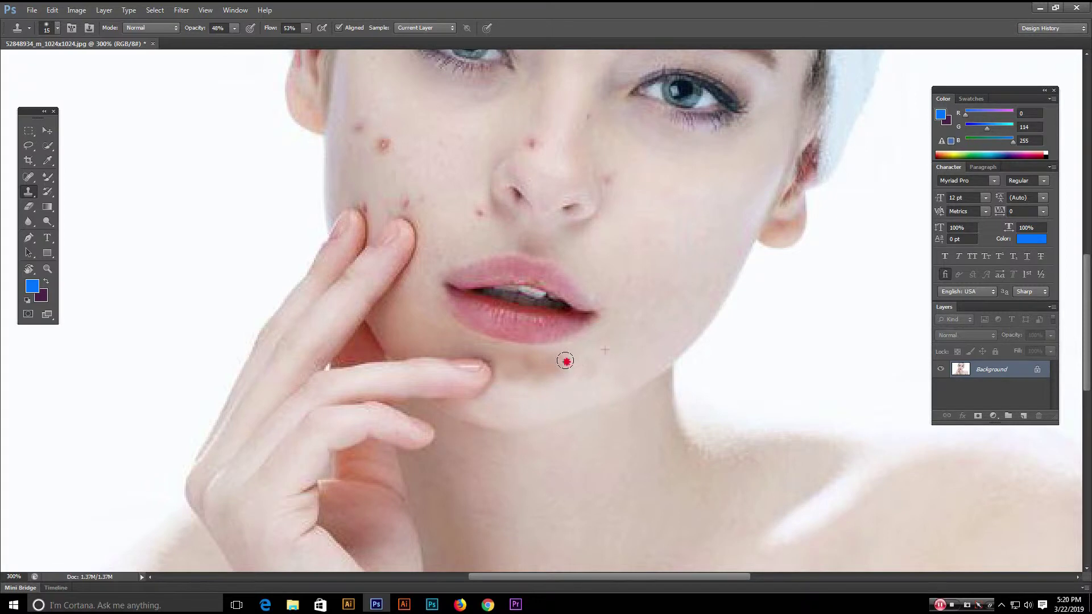
- Set the Clone Stamp's opacity to 83% and flow to 100%, and clone lighter chin skin over the dark patch
click(234, 28)
drag(235, 42, 256, 43)
alt+click(609, 346)
click(563, 365)
click(533, 364)
alt+click(629, 352)
click(568, 360)
click(522, 383)
click(526, 372)
click(528, 361)
- Resample clean chin skin and even out the remaining shading between the lower lip and the fingertip
alt+click(599, 358)
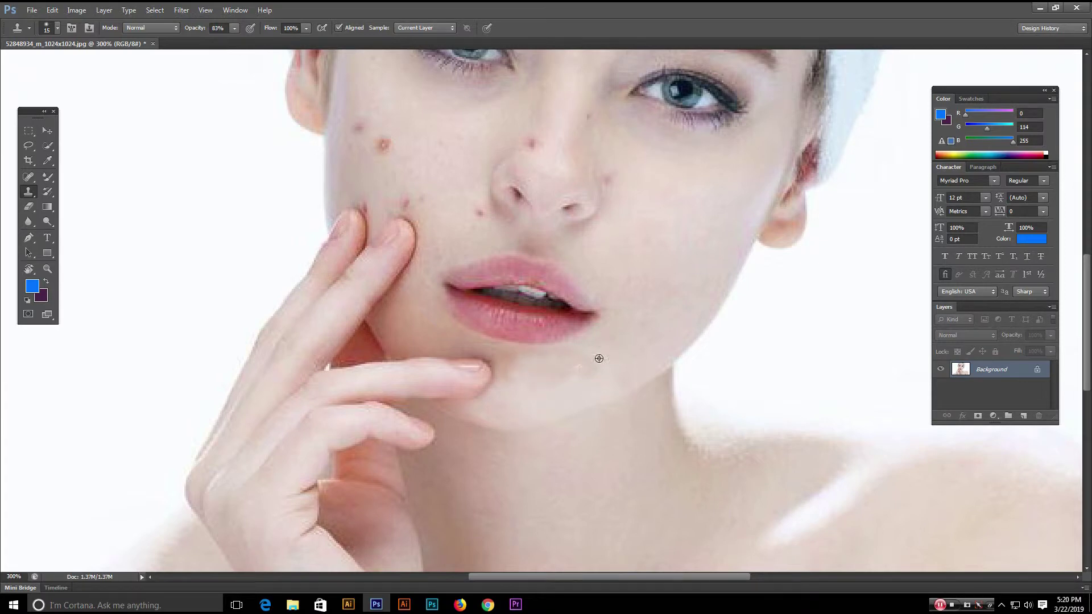
click(507, 364)
click(494, 353)
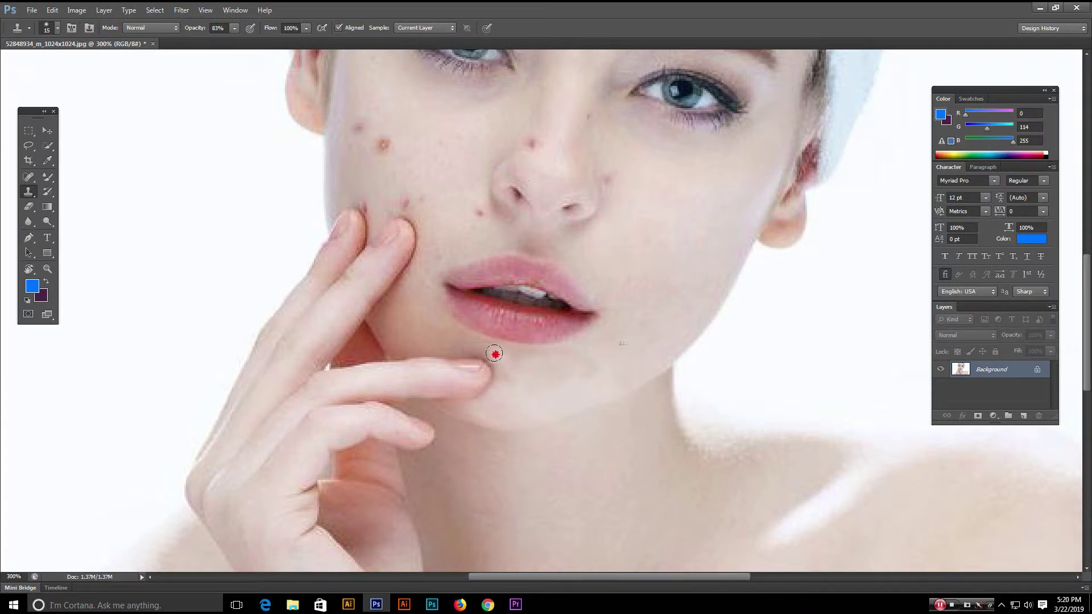
click(519, 401)
click(531, 358)
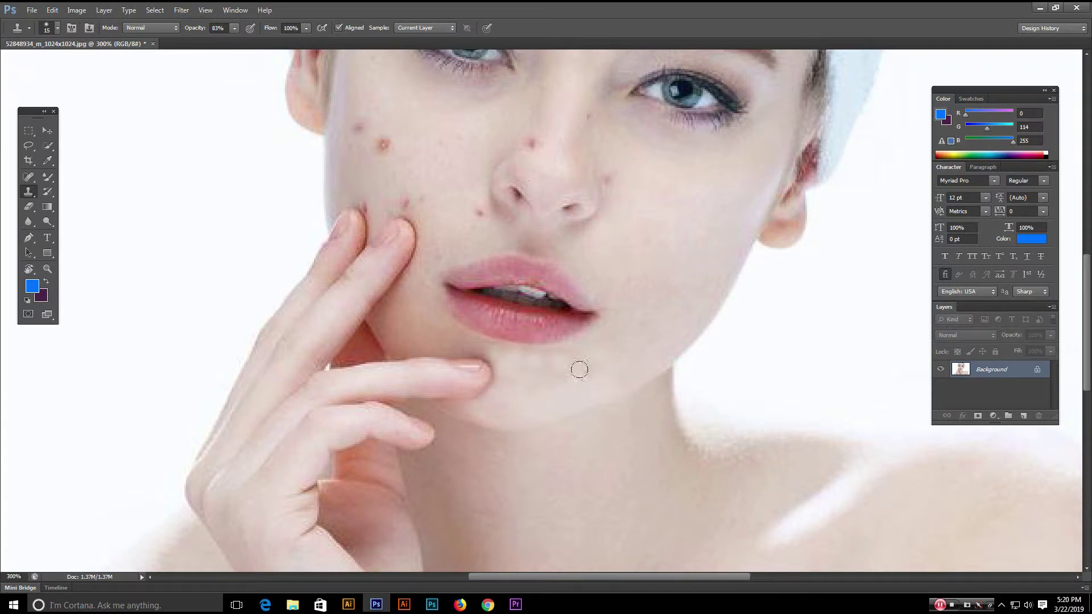
- Clone clean skin over the uneven shading below the lower lip and under the corner of the mouth nearest the hand
click(534, 358)
click(594, 363)
click(544, 363)
click(459, 334)
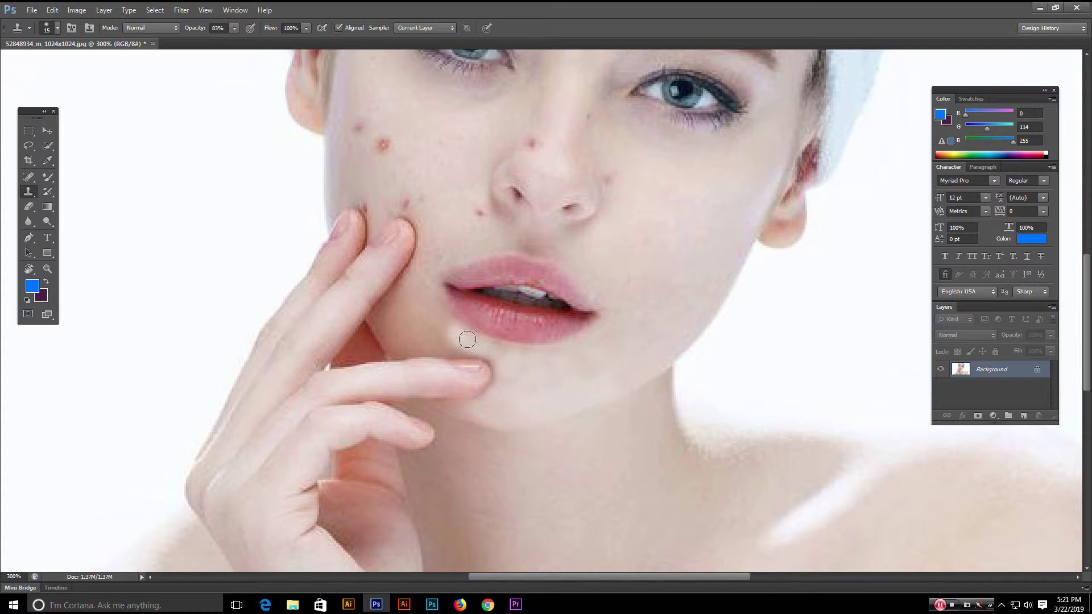
- Sample lower chin skin and clone it over the shaded area between the mouth corner and the fingers
alt+click(531, 410)
mouse_move(441, 348)
mouse_down()
mouse_move(464, 349)
mouse_move(396, 348)
mouse_move(375, 320)
mouse_move(378, 311)
mouse_move(400, 331)
mouse_move(424, 329)
mouse_move(483, 356)
mouse_move(442, 356)
mouse_move(408, 331)
mouse_move(445, 330)
mouse_move(419, 314)
mouse_up()
alt+click(530, 378)
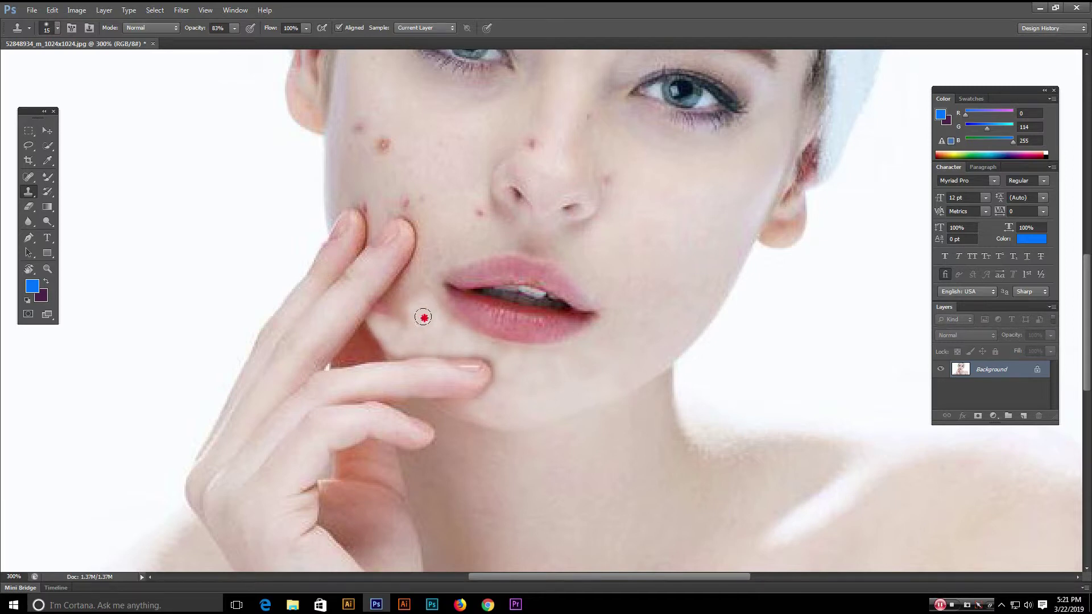
- Even out the blotchy patches on the chin with dabs of repeatedly resampled neighbouring skin
click(535, 385)
alt+click(536, 410)
click(509, 381)
alt+click(560, 403)
click(521, 365)
alt+click(540, 391)
- Clone sampled chin skin over the dark area of the jaw beside the raised finger
drag(406, 321, 390, 302)
alt+click(515, 389)
click(396, 321)
click(397, 324)
alt+click(517, 388)
scroll(410, 299, up, 1)
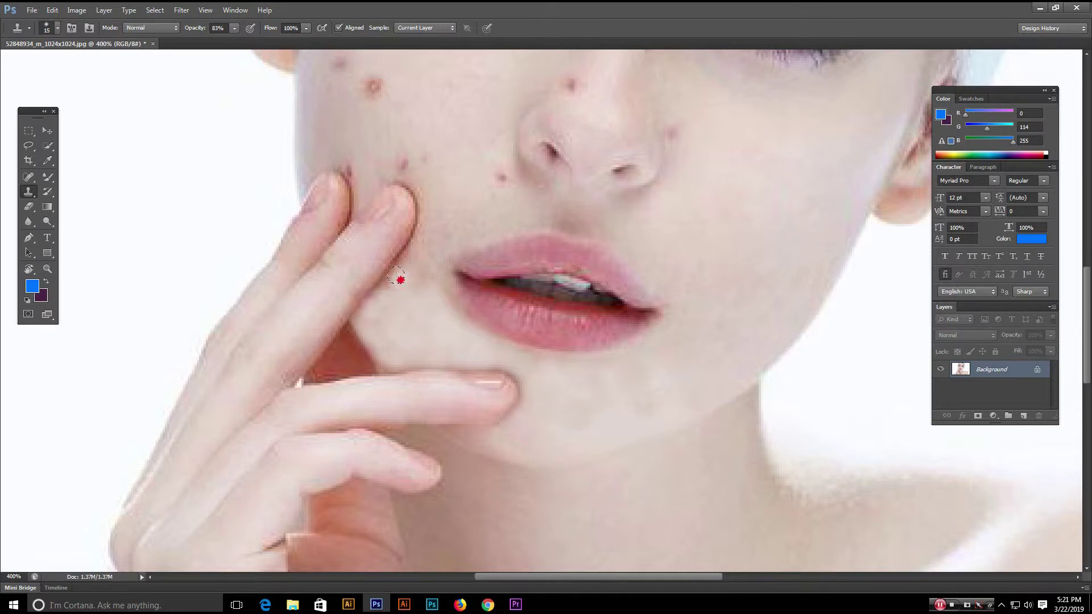
- Lower the Clone Stamp's flow to 63% and soften the cloned skin between the mouth corner and the fingers
drag(306, 28, 285, 44)
click(420, 308)
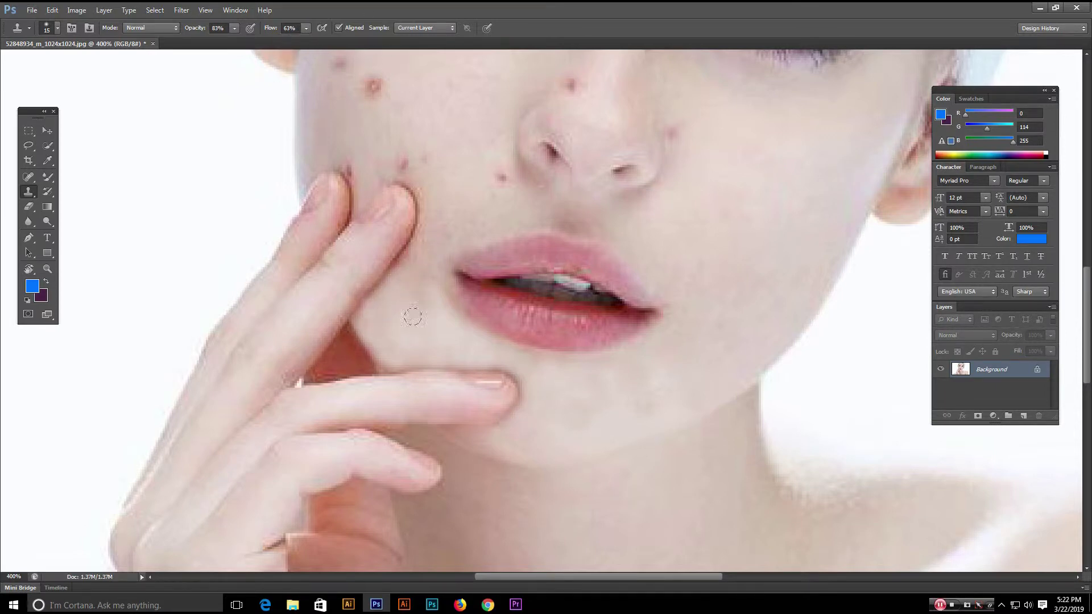
scroll(443, 344, up, 3)
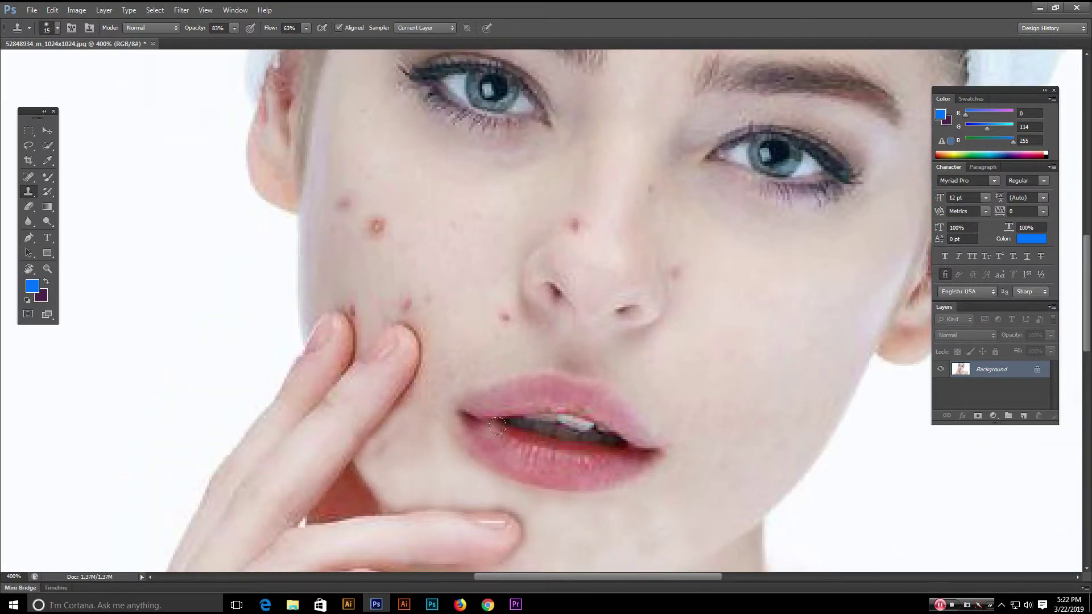
drag(461, 359, 286, 195)
key(ctrl+0)
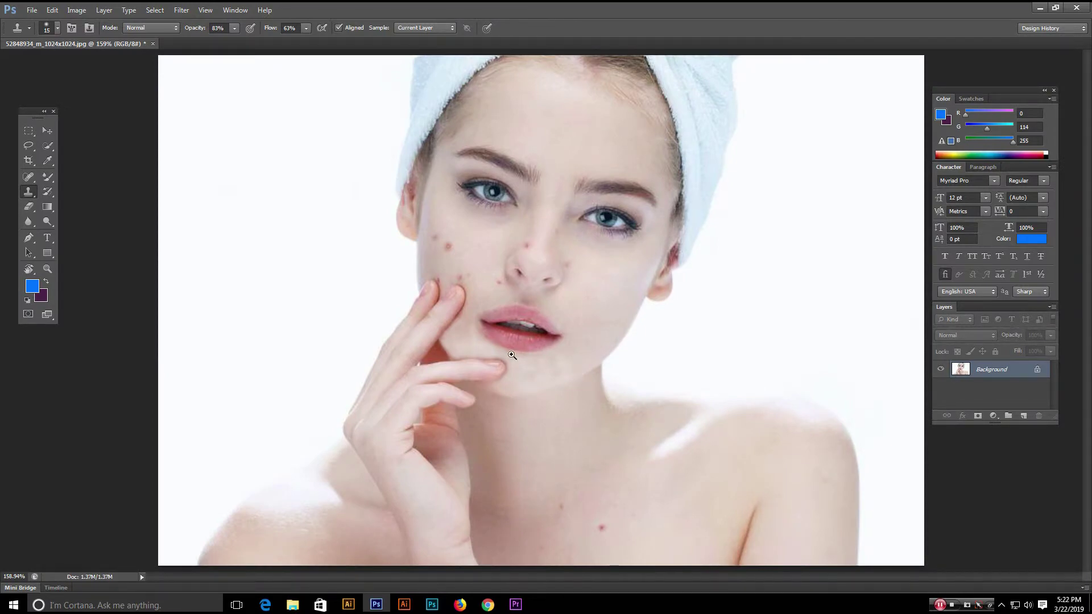
- Set the Clone Stamp to 88% opacity and 100% flow, and clone out the blemishes just above the two fingertips
scroll(496, 341, up, 2)
mouse_move(502, 241)
mouse_down()
mouse_move(506, 385)
mouse_move(501, 340)
mouse_move(492, 351)
mouse_up()
ctrl+click(508, 384)
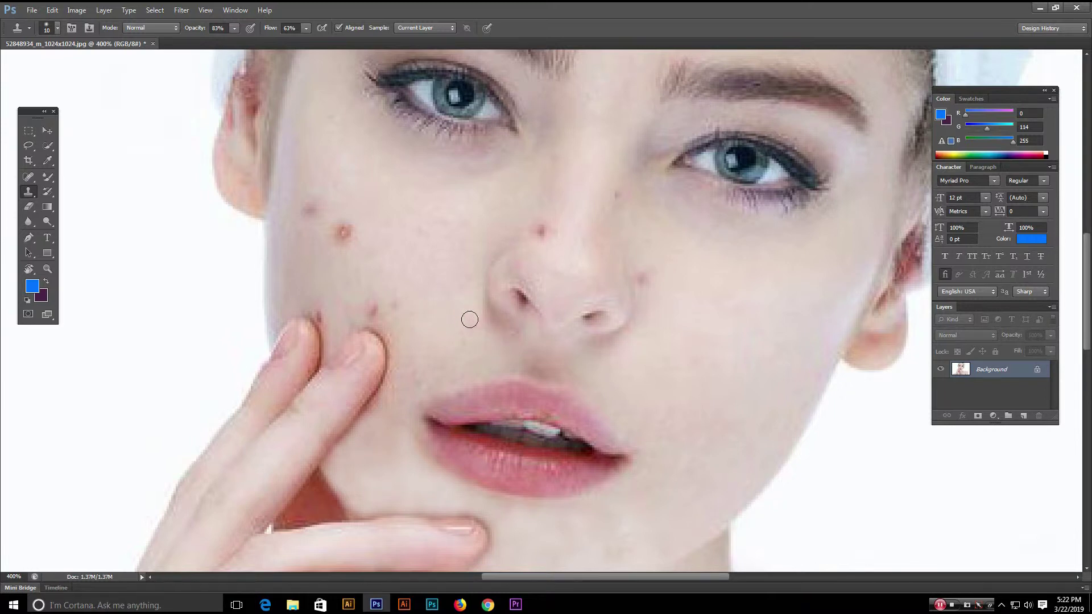
click(235, 29)
click(322, 6)
click(373, 308)
alt+click(307, 287)
click(318, 317)
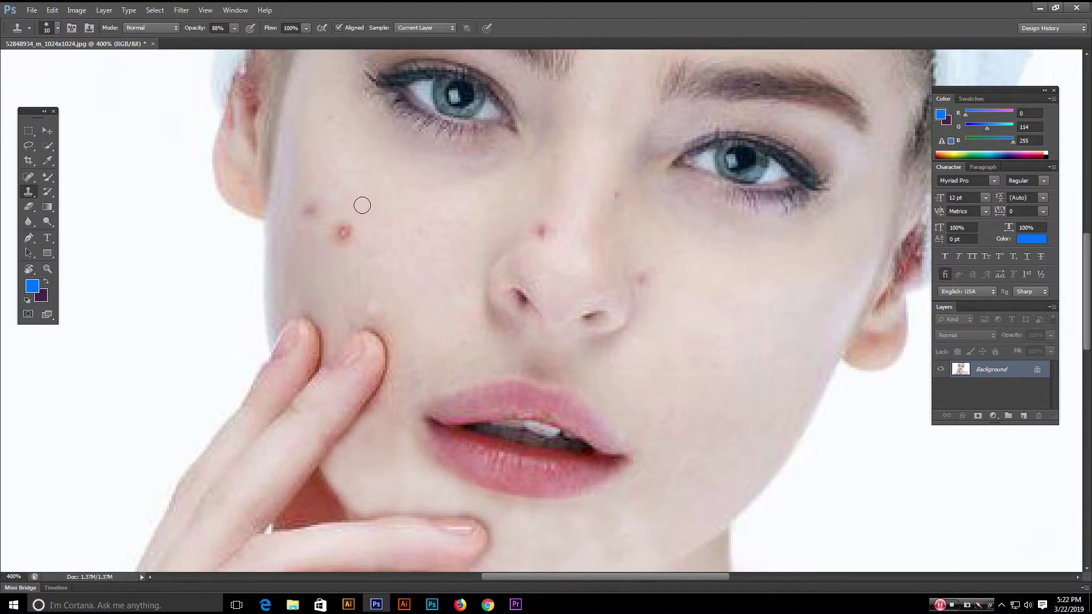
- Clone clean cheek skin over the two red blemishes on the upper cheek below the model's right eye
click(343, 232)
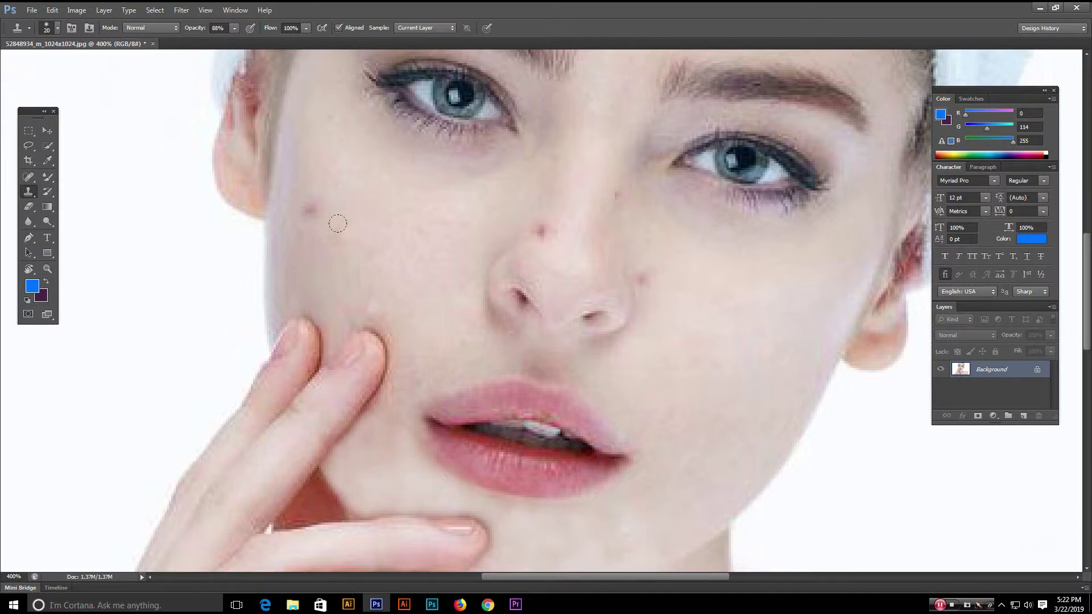
alt+click(379, 206)
click(309, 207)
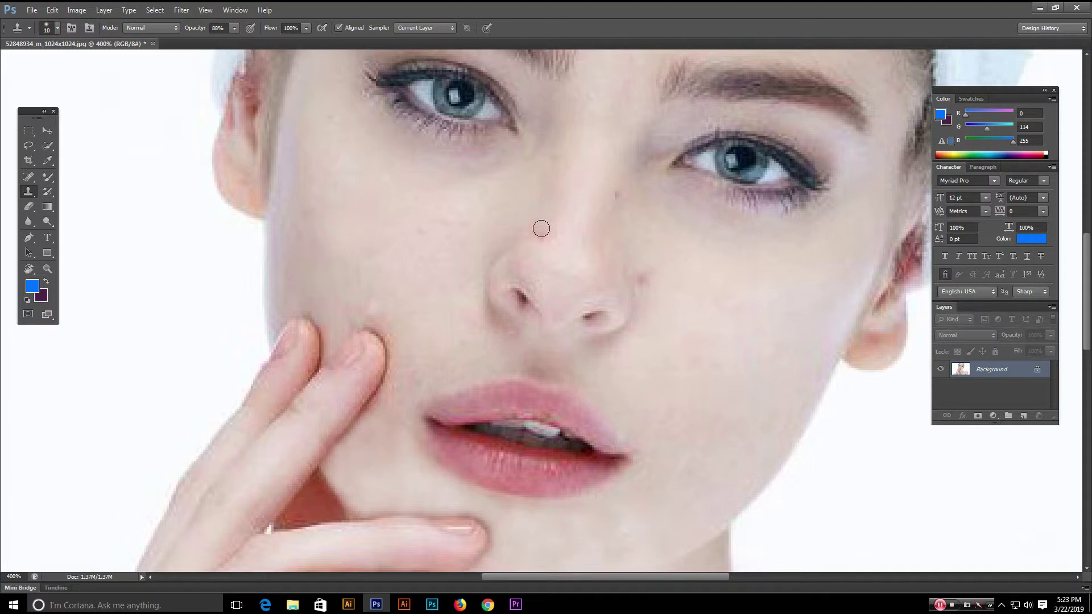
- Clone out the red spot on the nose, the small mark beside its bridge and the blemish next to the nostril
click(538, 231)
drag(587, 239, 466, 232)
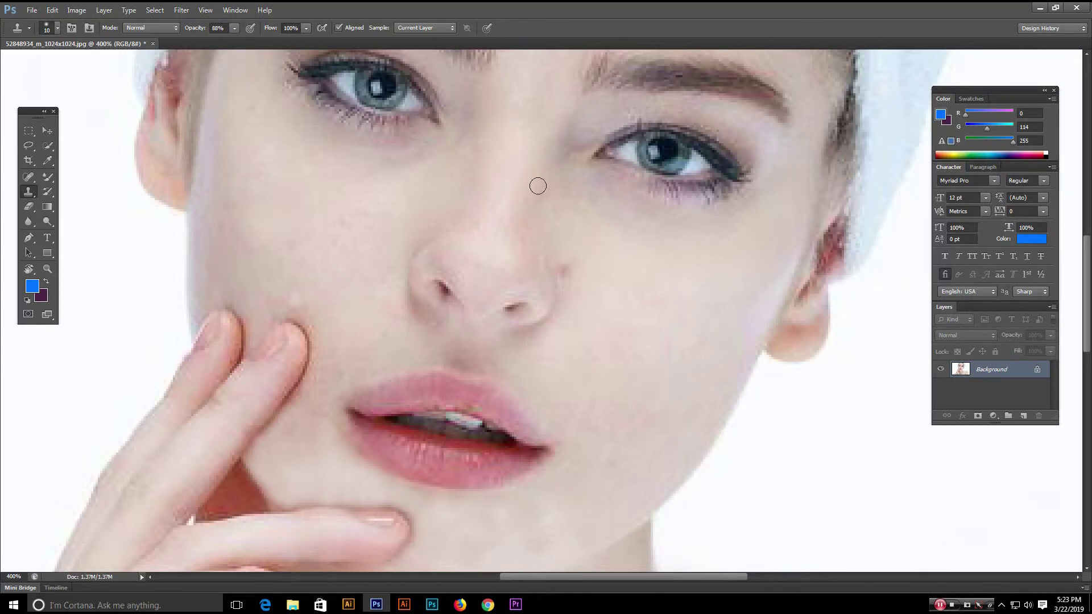
drag(568, 236, 548, 230)
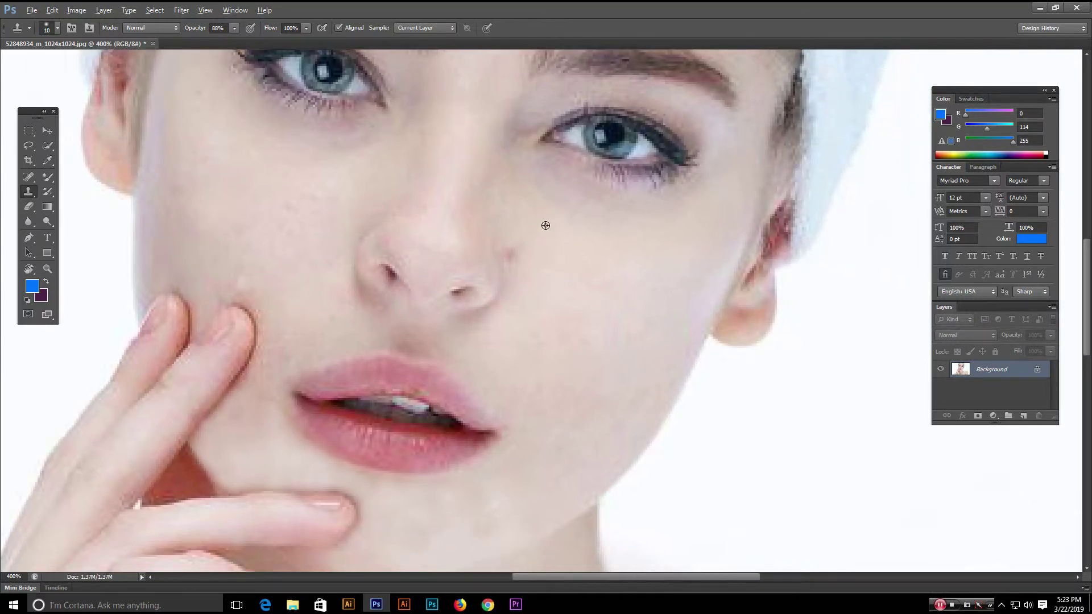
click(512, 254)
drag(468, 373, 410, 283)
drag(483, 239, 520, 337)
- Enlarge the Clone Stamp brush to 20 and remove the red and brown spots from the chest
scroll(590, 329, down, 10)
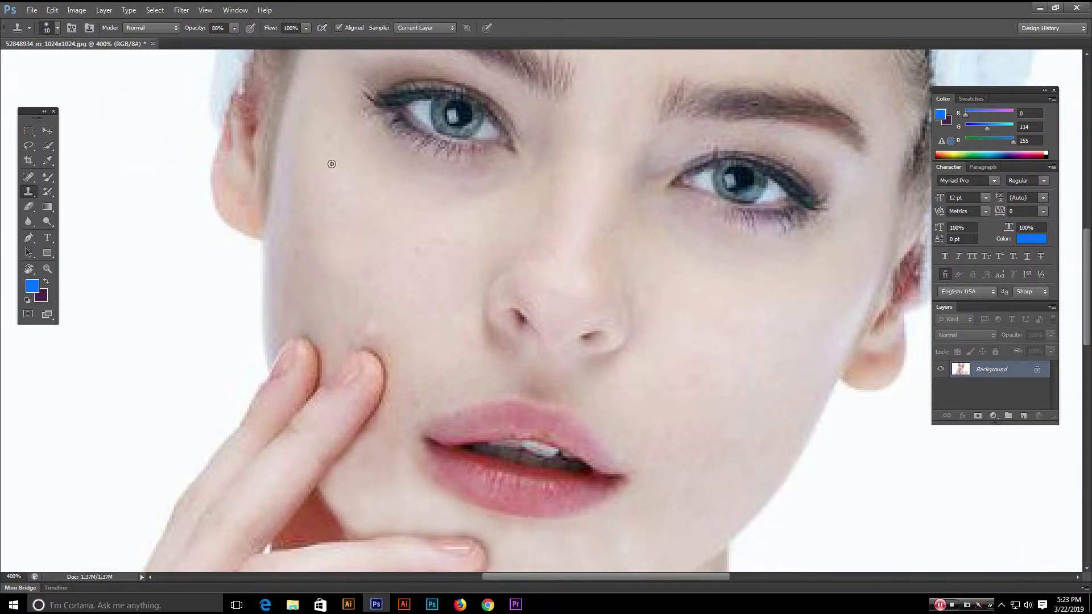
scroll(431, 236, down, 10)
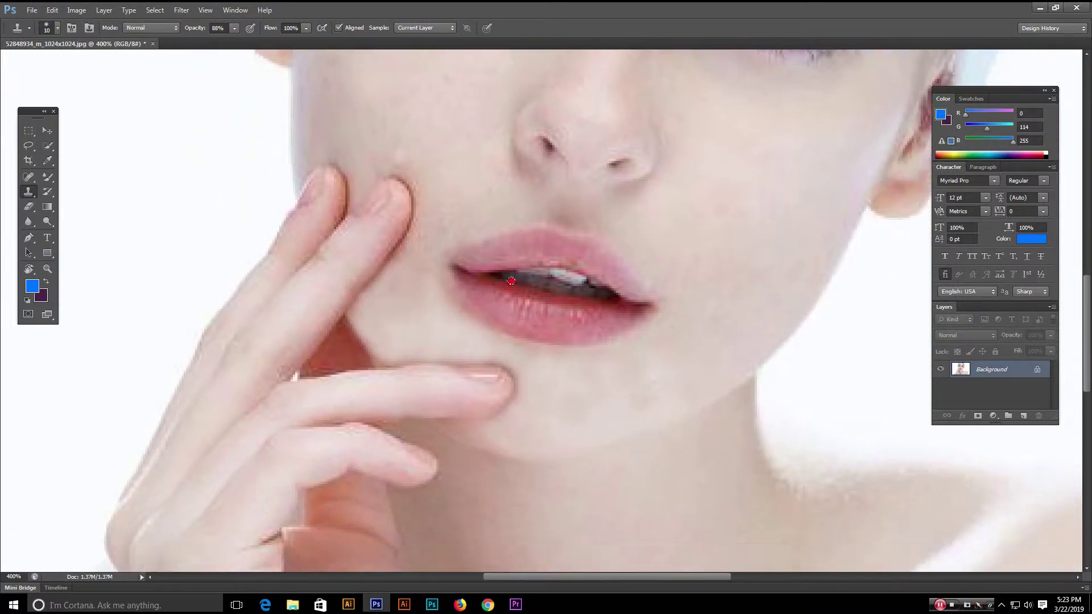
click(540, 416)
scroll(540, 417, down, 8)
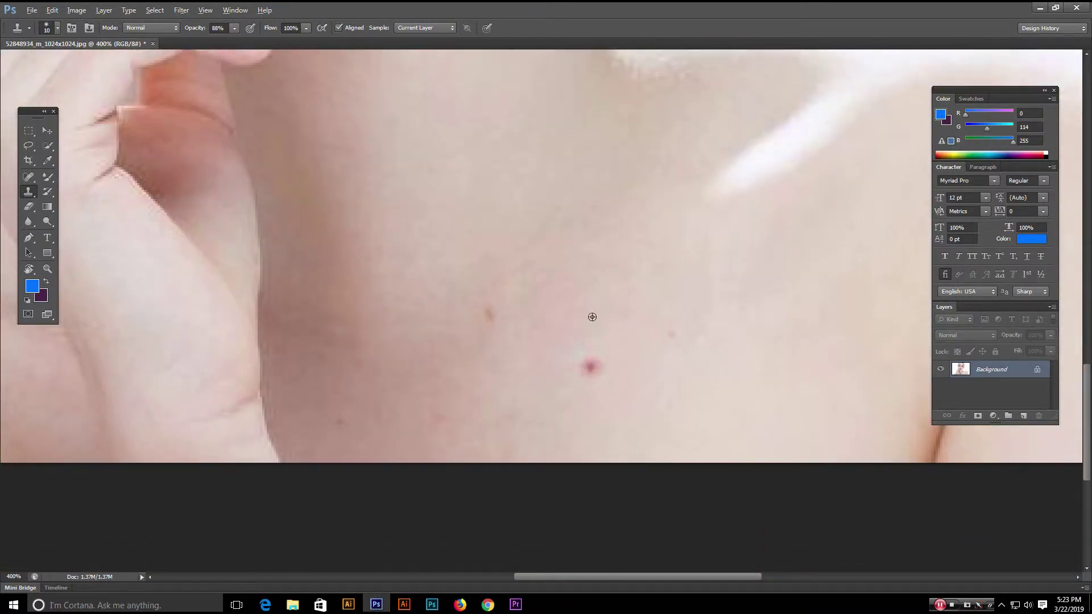
click(591, 362)
key(bracketright)
click(591, 364)
click(488, 313)
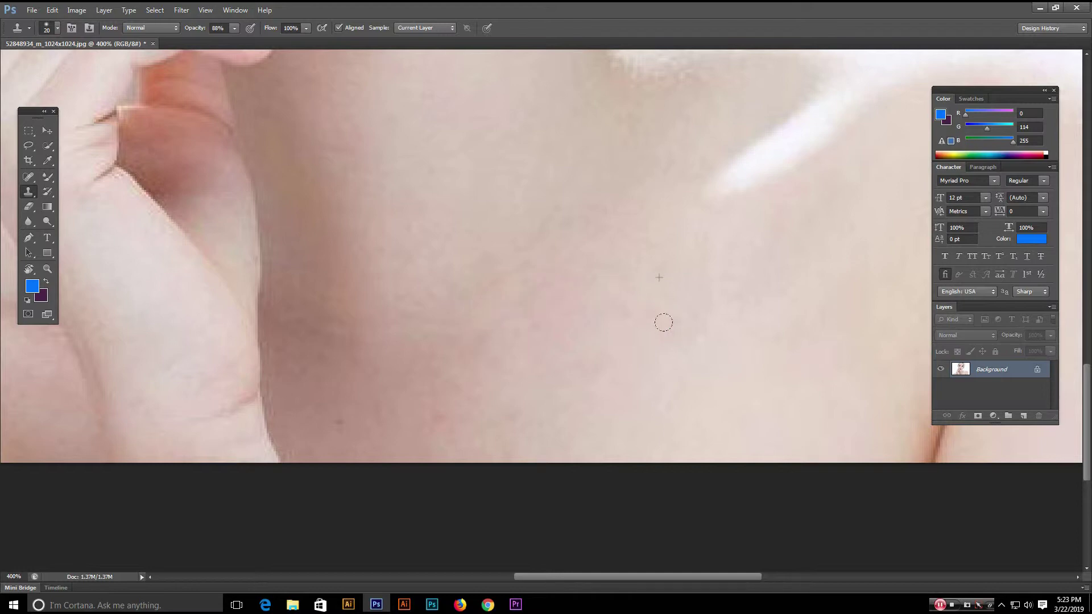
drag(507, 354, 620, 260)
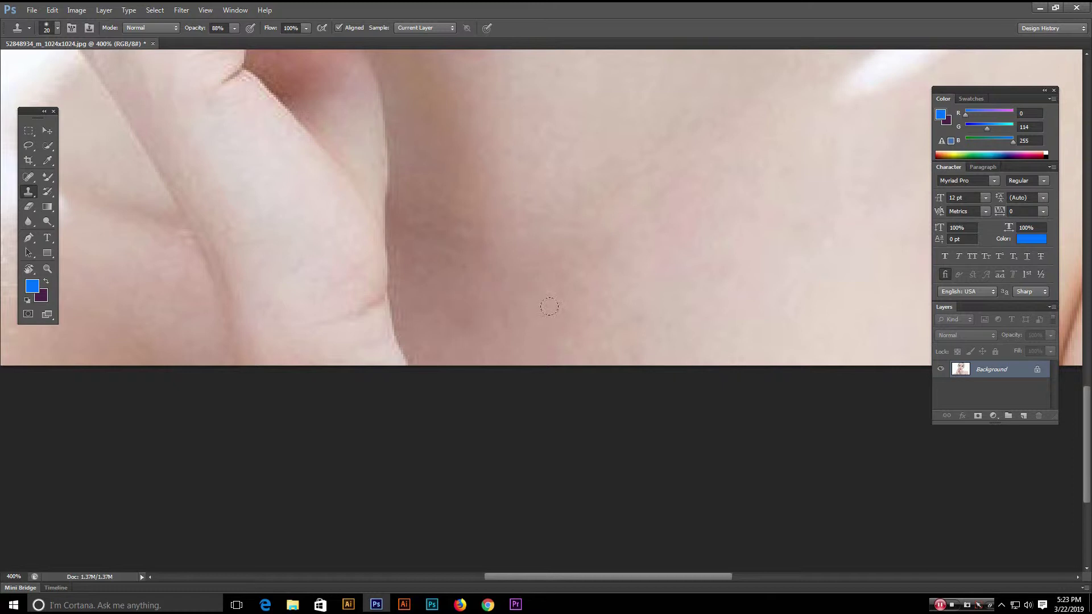
- Review the retouched face, neck and chest, both as a whole image and close up
key(ctrl+minus)
key(ctrl+minus)
key(ctrl+minus)
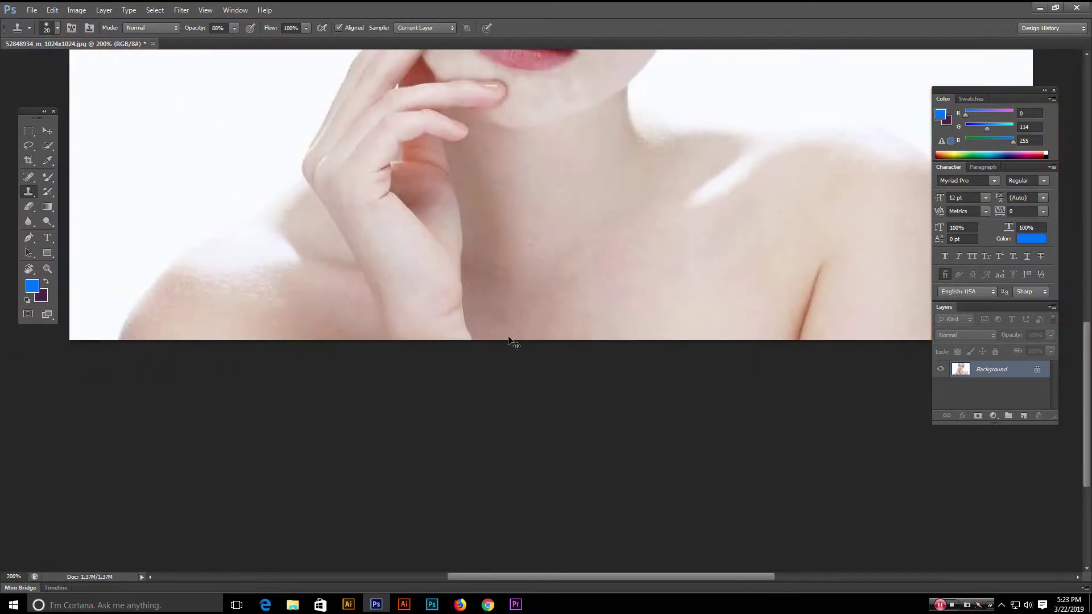
key(ctrl+0)
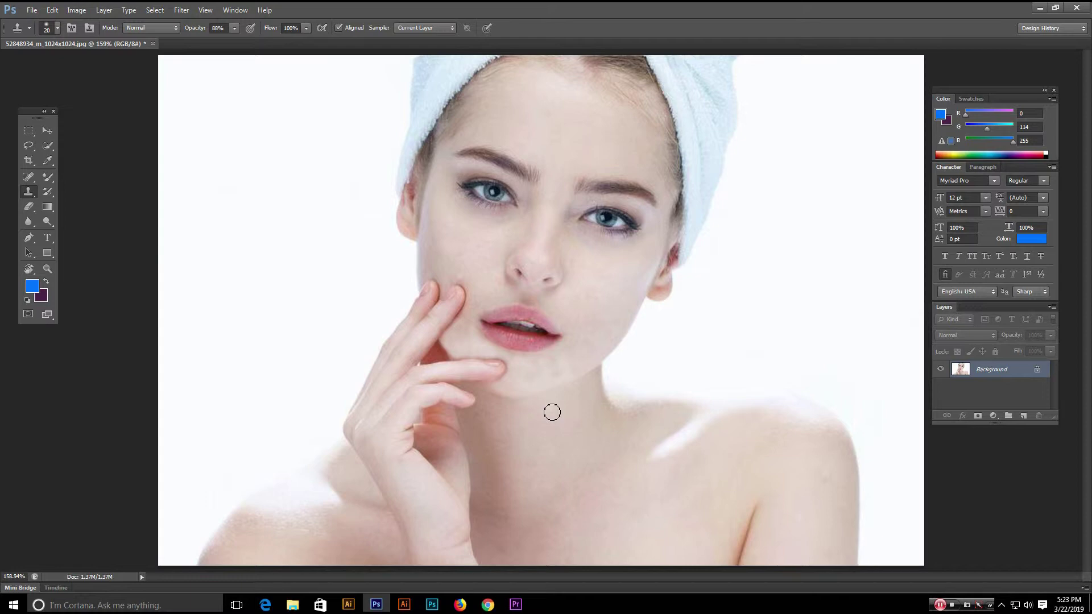
scroll(475, 268, up, 2)
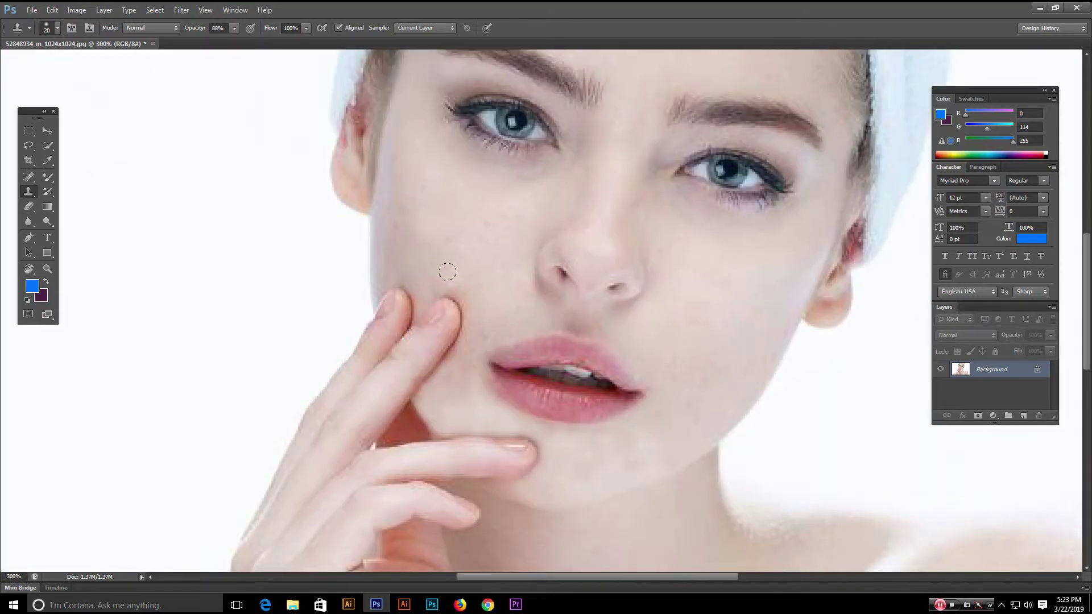
scroll(511, 278, down, 2)
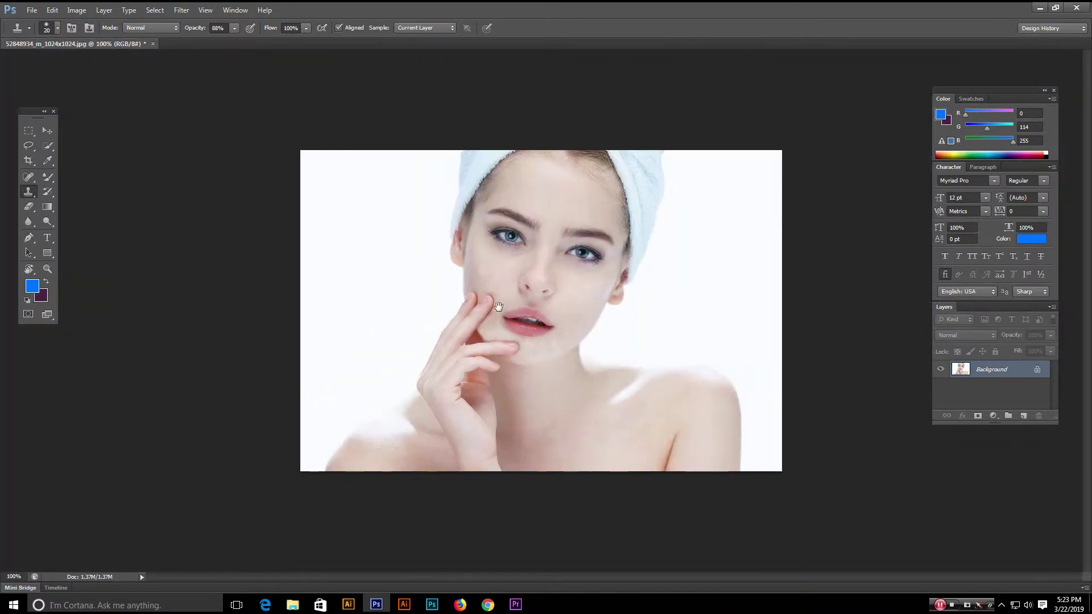
ctrl+click(505, 303)
drag(603, 238, 493, 261)
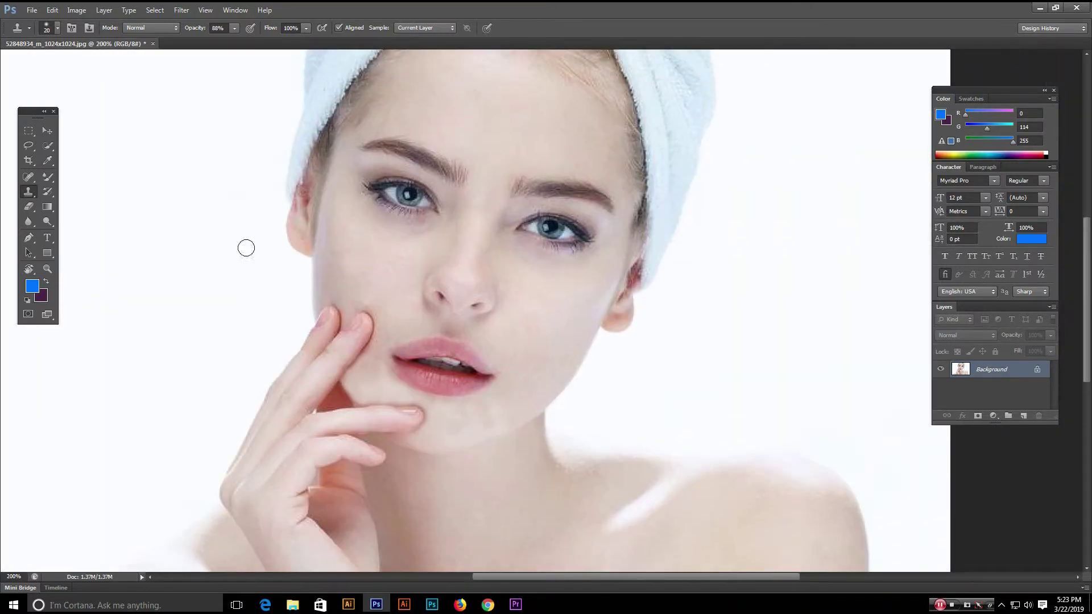
- With the Clone Stamp tool, sample the model's left eye and clone it onto the forehead between the eyebrows
click(30, 192)
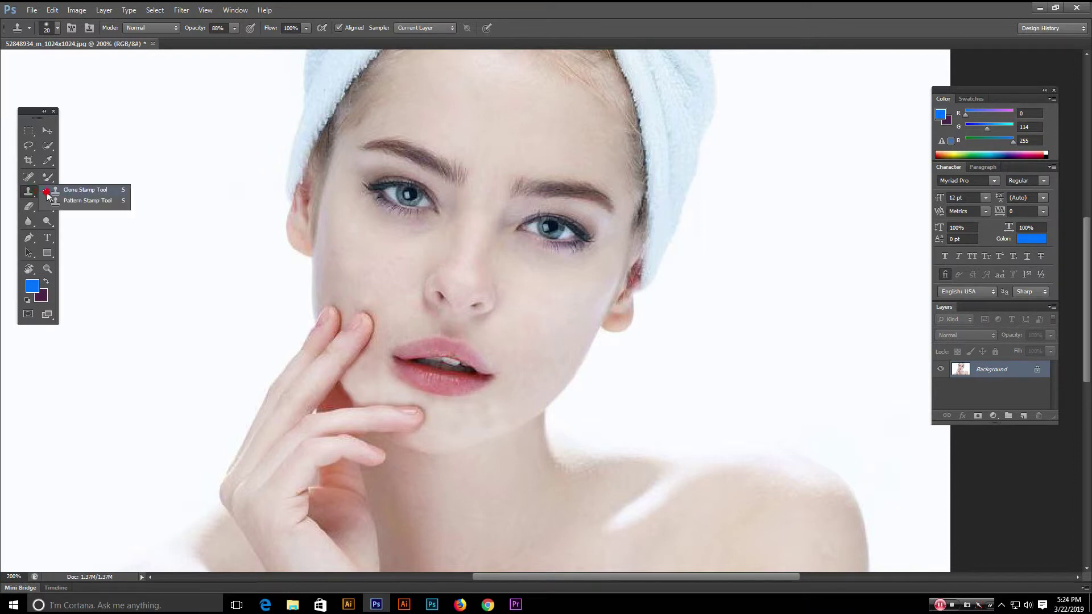
drag(59, 197, 76, 198)
click(83, 195)
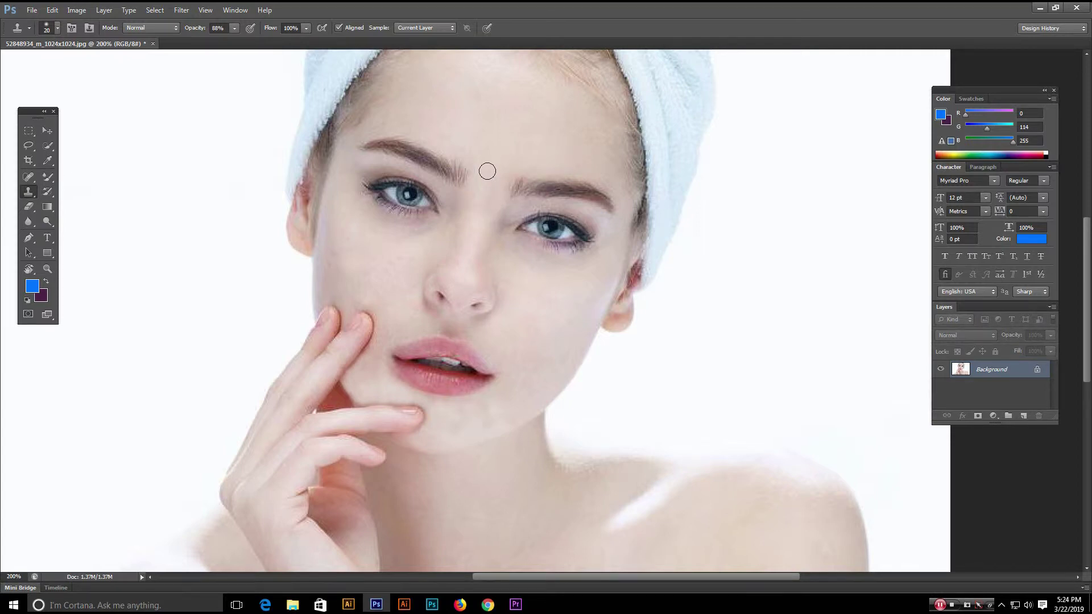
key(space)
drag(528, 144, 518, 182)
ctrl+click(466, 201)
mouse_move(482, 247)
mouse_down()
mouse_move(462, 220)
mouse_move(460, 248)
mouse_up()
drag(549, 305, 548, 308)
click(547, 308)
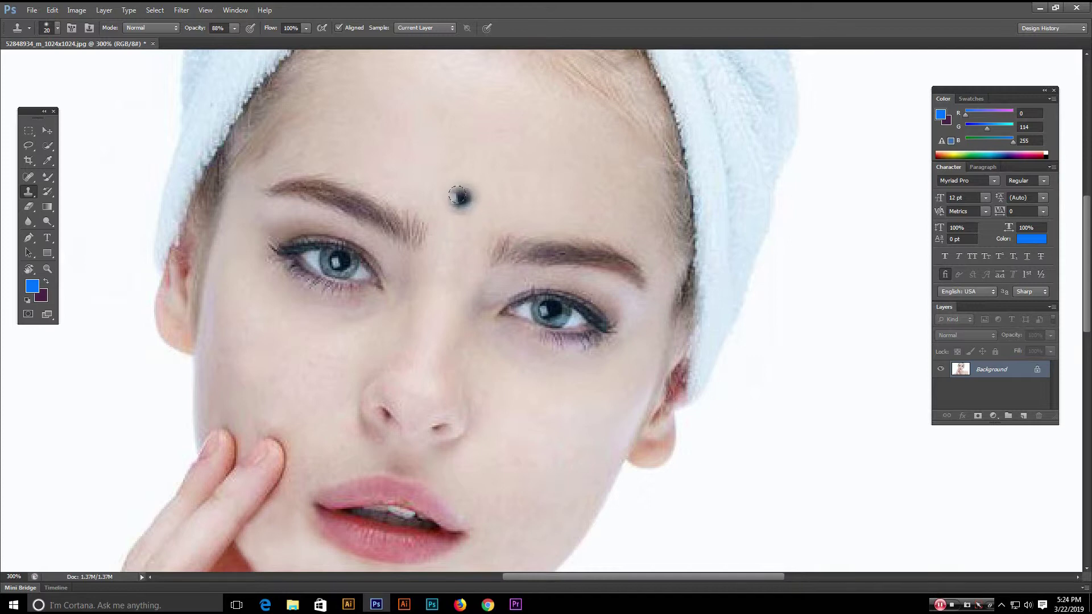
mouse_move(456, 195)
mouse_down()
mouse_move(418, 185)
mouse_move(413, 197)
mouse_move(497, 215)
mouse_move(515, 196)
mouse_move(439, 177)
mouse_move(481, 193)
mouse_move(476, 213)
mouse_move(410, 193)
mouse_move(503, 186)
mouse_move(503, 217)
mouse_move(442, 217)
mouse_up()
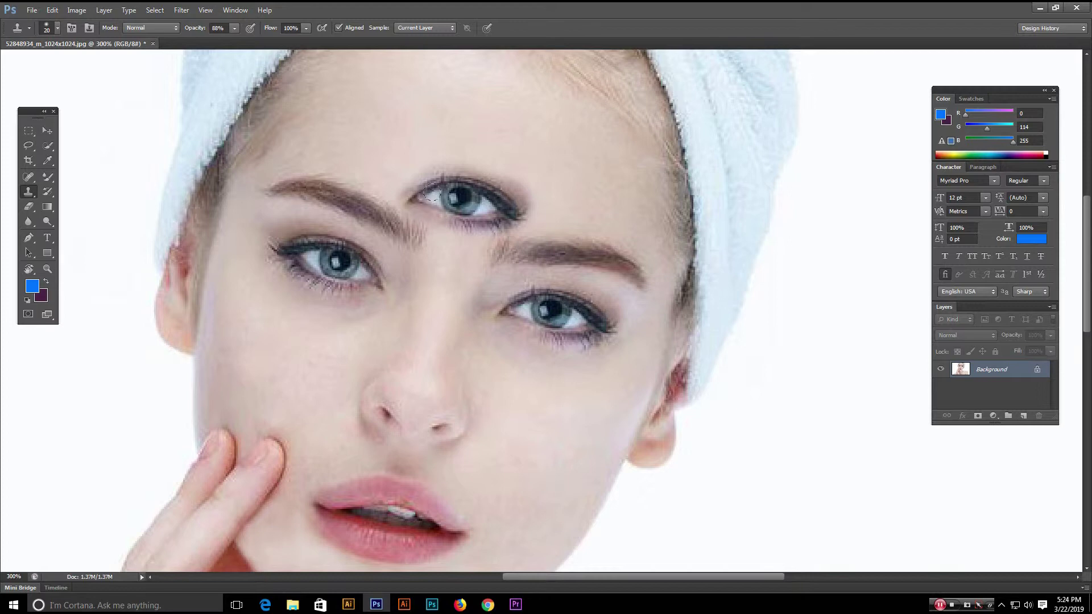
mouse_move(434, 181)
mouse_down()
mouse_move(404, 192)
mouse_move(459, 204)
mouse_move(431, 214)
mouse_up()
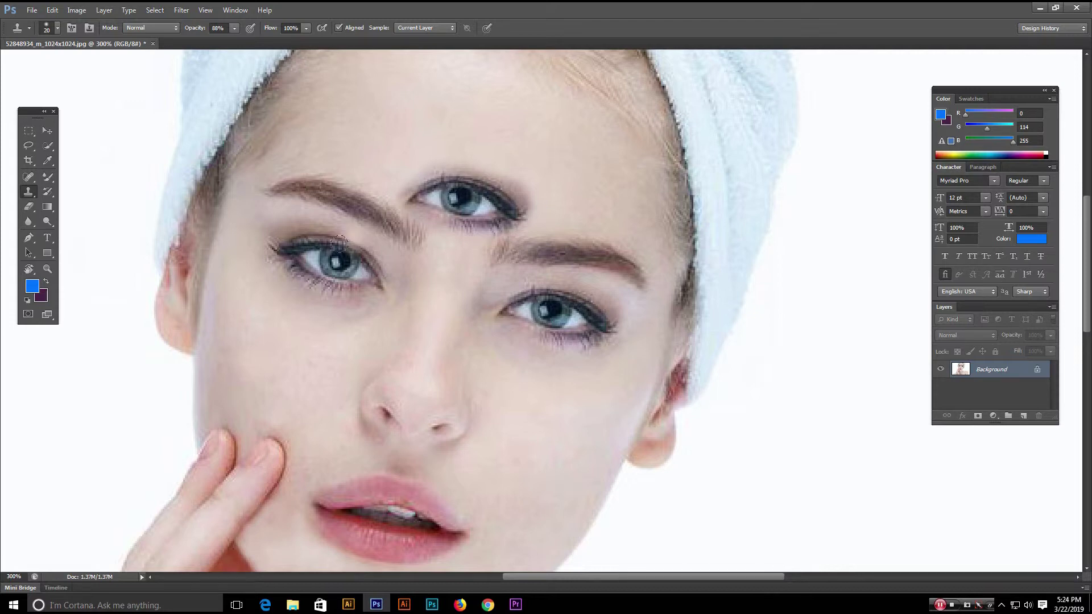
alt+click(356, 333)
click(283, 312)
key(ctrl+z)
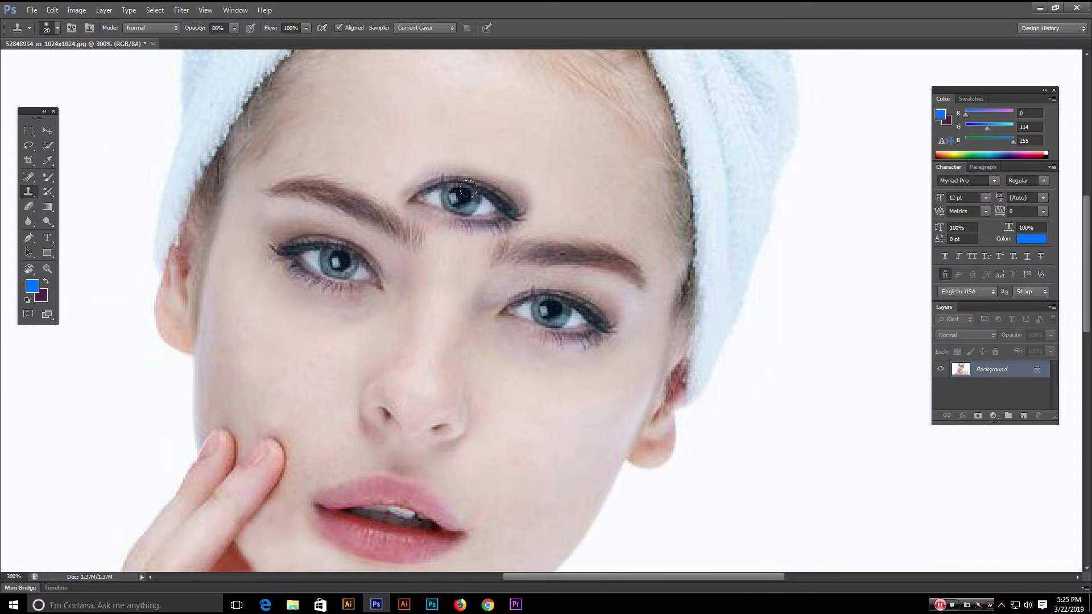
- Clone an eyebrow onto the forehead above the added third eye, undoing misplaced strokes
click(461, 195)
mouse_move(409, 182)
mouse_down()
mouse_move(390, 165)
mouse_move(431, 125)
mouse_move(478, 118)
mouse_move(424, 114)
mouse_move(391, 143)
mouse_move(429, 134)
mouse_move(439, 109)
mouse_move(521, 129)
mouse_move(561, 161)
mouse_move(574, 190)
mouse_move(551, 160)
mouse_up()
key(ctrl+alt+z)
key(ctrl+alt+z)
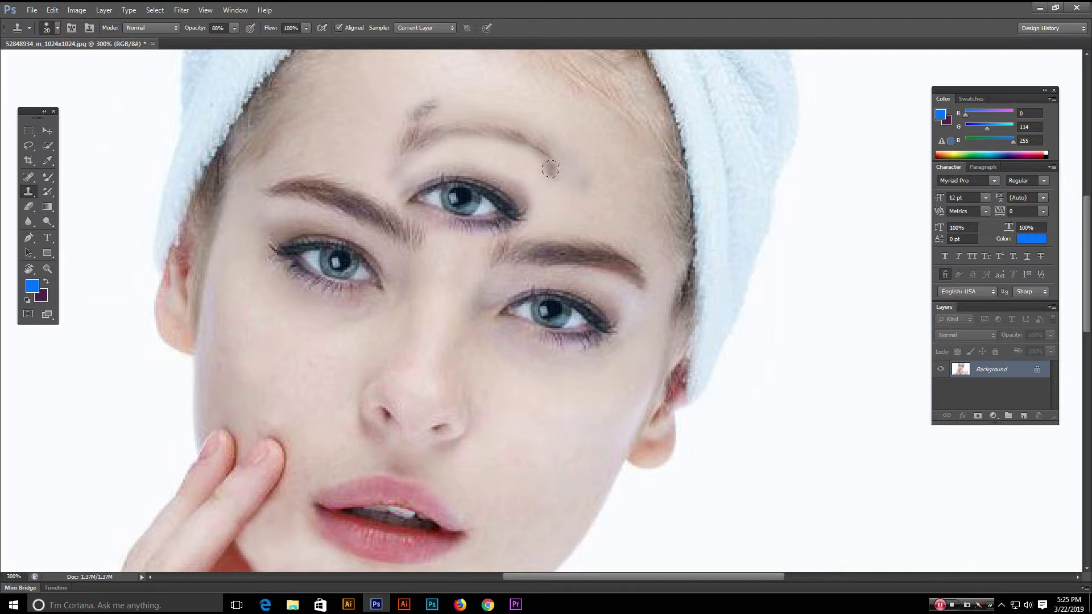
mouse_move(547, 169)
mouse_down()
mouse_move(536, 135)
mouse_move(474, 120)
mouse_move(483, 118)
mouse_move(415, 124)
mouse_move(400, 140)
mouse_move(489, 143)
mouse_move(540, 173)
mouse_up()
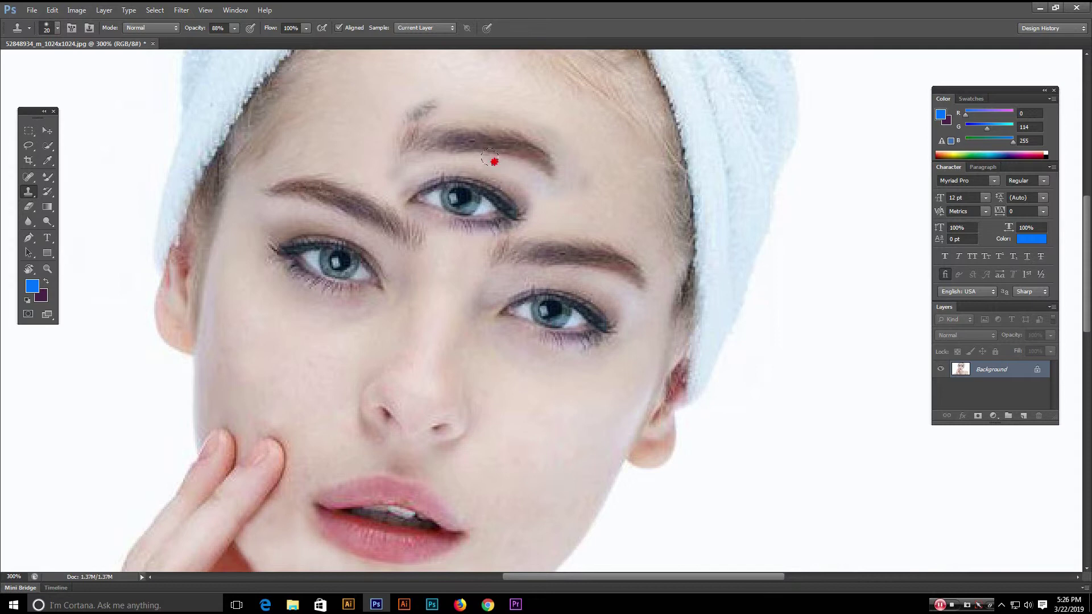
mouse_move(463, 152)
mouse_down()
mouse_move(404, 165)
mouse_move(397, 180)
mouse_up()
drag(597, 161, 551, 246)
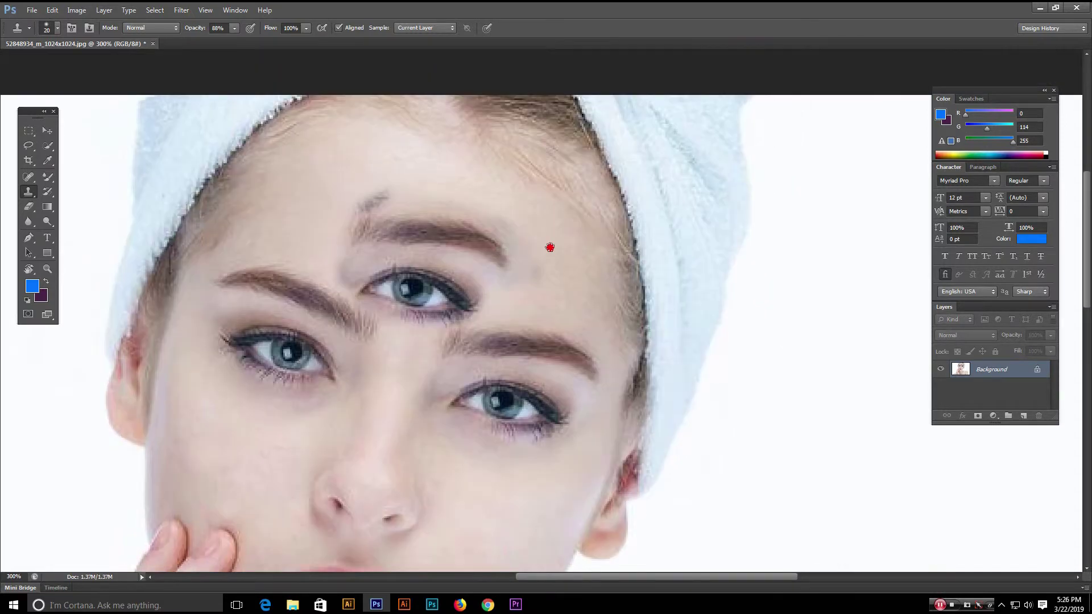
click(426, 165)
mouse_move(380, 198)
mouse_down()
mouse_move(304, 176)
mouse_move(341, 159)
mouse_move(282, 176)
mouse_move(300, 168)
mouse_move(287, 173)
mouse_move(316, 214)
mouse_move(389, 284)
mouse_move(321, 239)
mouse_move(302, 169)
mouse_up()
key(ctrl+z)
drag(267, 358, 280, 350)
key(ctrl+z)
- Switch to the Pattern Stamp tool and review the available patterns, keeping the blue bubble pattern
drag(33, 195, 66, 206)
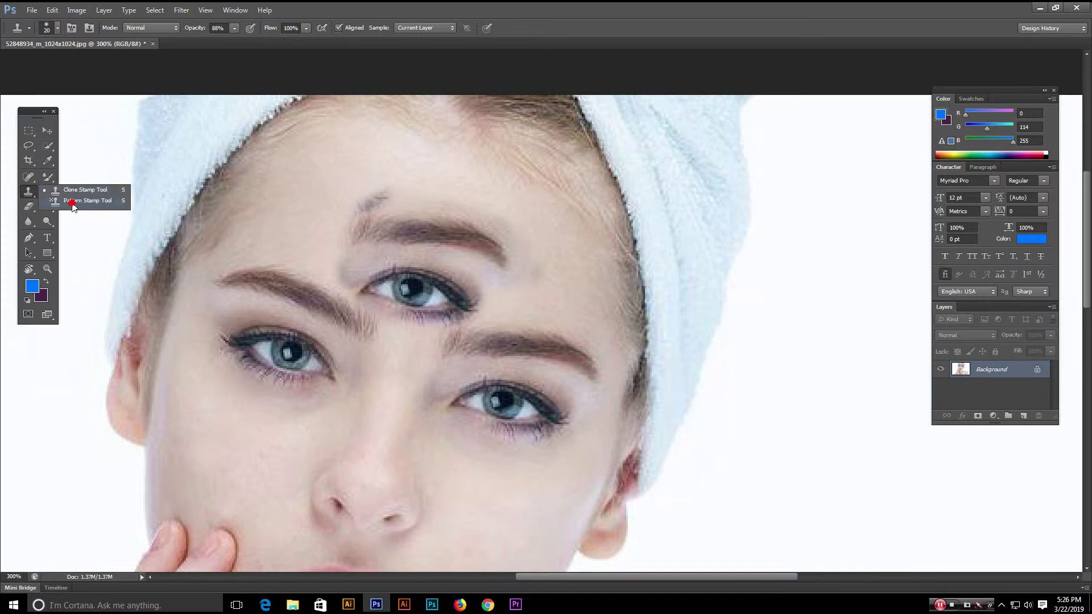
drag(73, 206, 73, 205)
key(ctrl+minus)
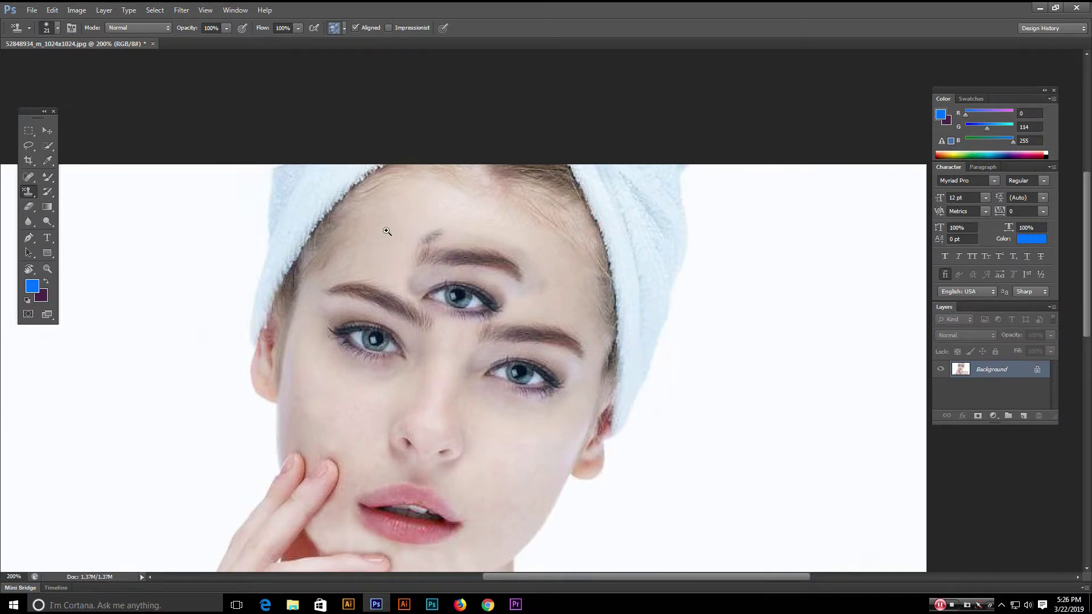
key(ctrl+plus)
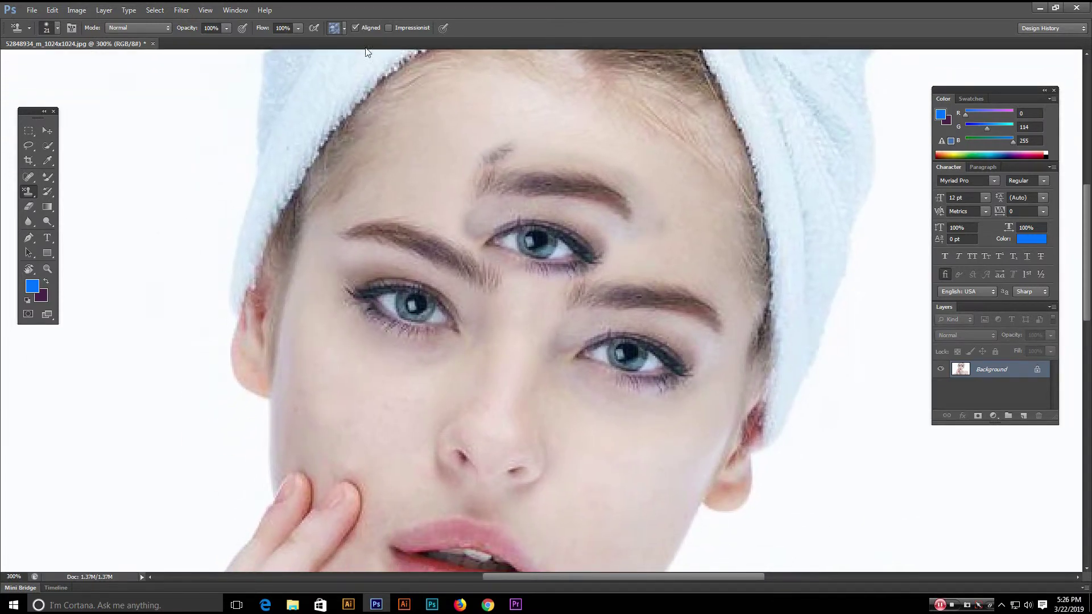
click(343, 29)
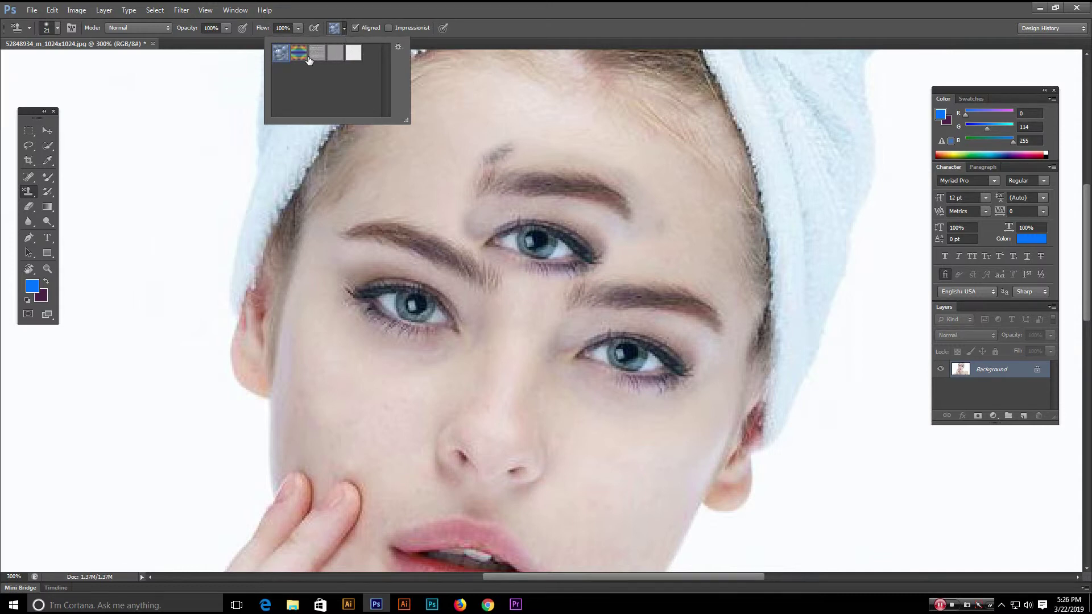
click(433, 18)
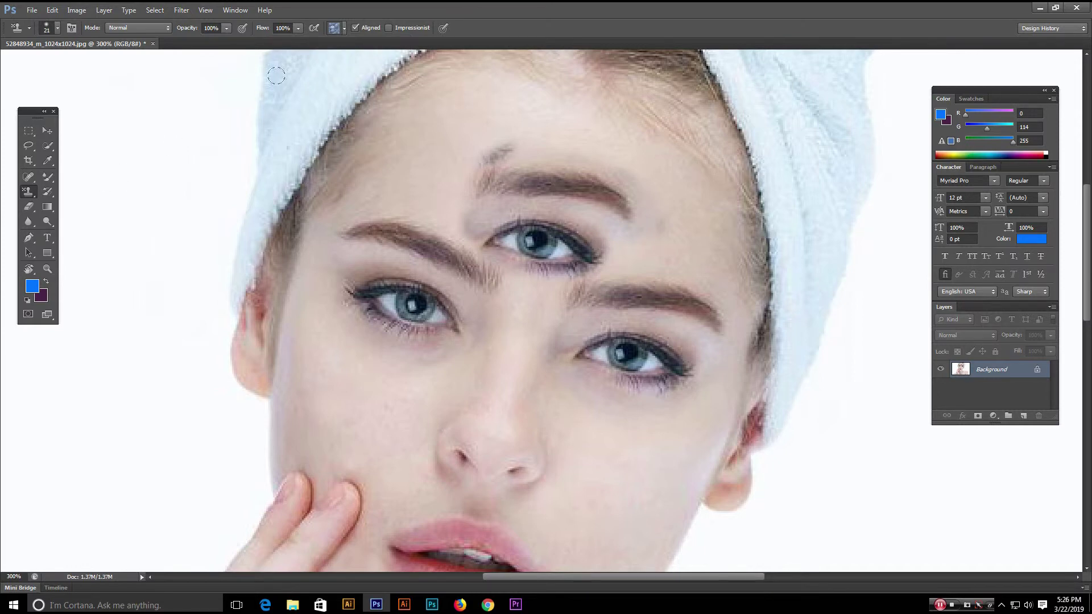
- Paint the blue bubble pattern over the white background beside the model's towel, face and raised hand
drag(174, 219, 444, 231)
mouse_move(379, 145)
mouse_down()
mouse_move(332, 173)
mouse_move(281, 105)
mouse_move(344, 137)
mouse_move(314, 110)
mouse_move(210, 80)
mouse_move(49, 65)
mouse_move(328, 82)
mouse_move(257, 113)
mouse_move(137, 113)
mouse_move(71, 100)
mouse_move(101, 152)
mouse_move(329, 78)
mouse_move(324, 60)
mouse_move(471, 54)
mouse_move(450, 102)
mouse_move(469, 110)
mouse_move(433, 214)
mouse_move(421, 333)
mouse_move(488, 456)
mouse_move(459, 382)
mouse_move(456, 304)
mouse_move(483, 342)
mouse_move(548, 172)
mouse_up()
mouse_move(564, 287)
mouse_down()
mouse_move(575, 317)
mouse_move(449, 514)
mouse_up()
drag(488, 476, 574, 246)
mouse_move(560, 208)
mouse_down()
mouse_move(519, 350)
mouse_move(321, 490)
mouse_up()
mouse_move(373, 456)
mouse_down()
mouse_move(485, 334)
mouse_move(525, 258)
mouse_up()
mouse_move(434, 268)
mouse_down()
mouse_move(354, 374)
mouse_move(388, 203)
mouse_move(379, 177)
mouse_move(348, 171)
mouse_move(348, 111)
mouse_up()
mouse_move(472, 150)
mouse_down()
mouse_move(548, 137)
mouse_move(570, 160)
mouse_up()
drag(543, 174, 429, 320)
mouse_move(459, 295)
mouse_down()
mouse_move(515, 247)
mouse_move(533, 192)
mouse_move(506, 174)
mouse_move(353, 267)
mouse_move(238, 216)
mouse_move(292, 201)
mouse_up()
- Enlarge the Pattern Stamp brush to 125 and fill the remaining white areas left of the model with the bubble pattern
key(])
key(])
key(])
key(])
key(])
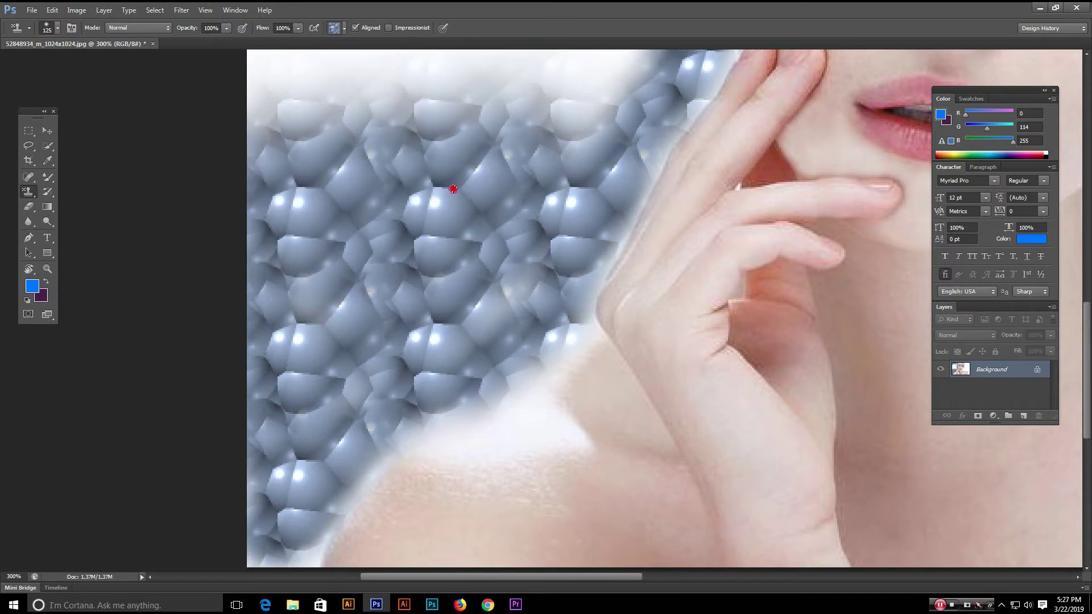
drag(453, 188, 365, 357)
mouse_move(310, 269)
mouse_down()
mouse_move(479, 180)
mouse_move(506, 201)
mouse_move(516, 187)
mouse_move(370, 157)
mouse_move(237, 300)
mouse_move(217, 174)
mouse_up()
drag(394, 230, 387, 419)
mouse_move(421, 255)
mouse_down()
mouse_move(471, 232)
mouse_move(479, 188)
mouse_up()
drag(484, 265, 526, 458)
mouse_move(535, 236)
mouse_down()
mouse_move(549, 253)
mouse_move(403, 363)
mouse_move(359, 277)
mouse_move(223, 345)
mouse_move(258, 449)
mouse_move(280, 480)
mouse_up()
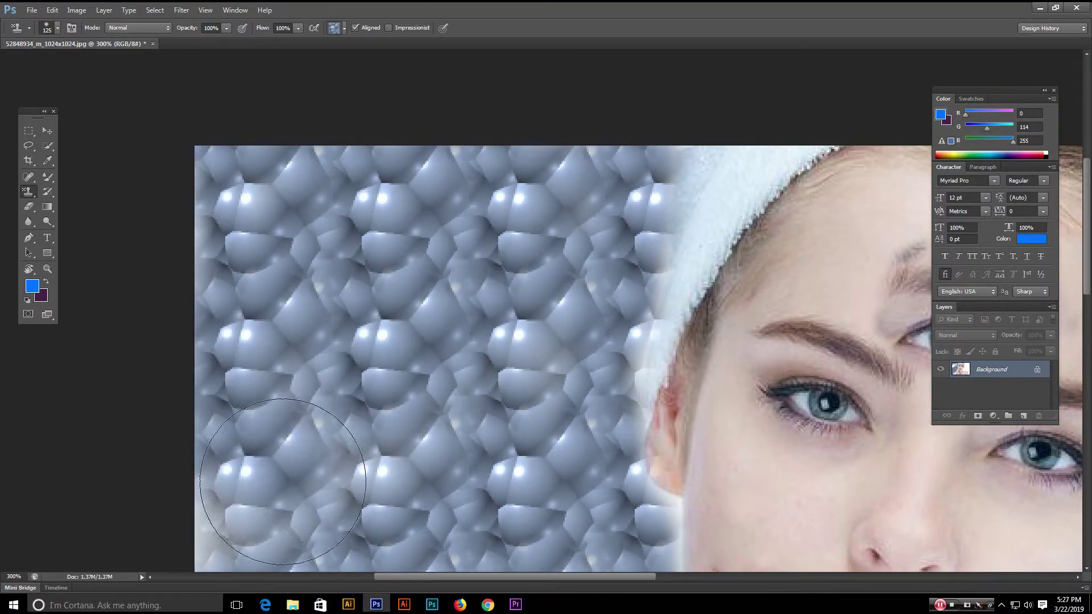
scroll(374, 252, down, 3)
mouse_move(374, 252)
mouse_down()
mouse_move(268, 249)
mouse_move(269, 345)
mouse_move(427, 271)
mouse_move(407, 250)
mouse_move(331, 293)
mouse_up()
key(ctrl+minus)
drag(506, 163, 492, 270)
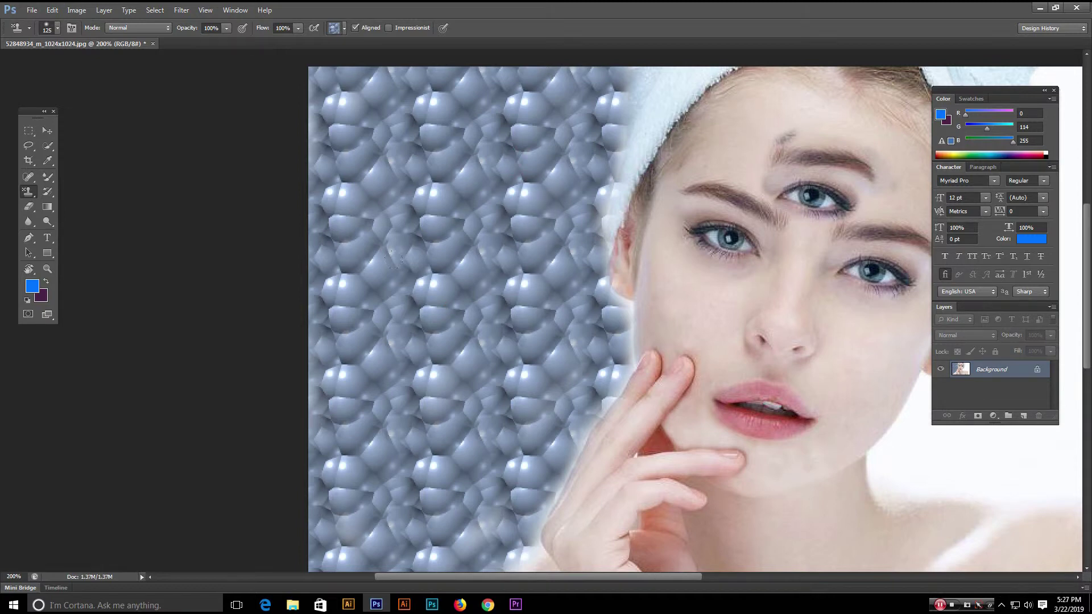
- Paint the bubble pattern over the white background to the right of the model, down to her shoulder
key(ctrl+minus)
scroll(441, 313, down, 1)
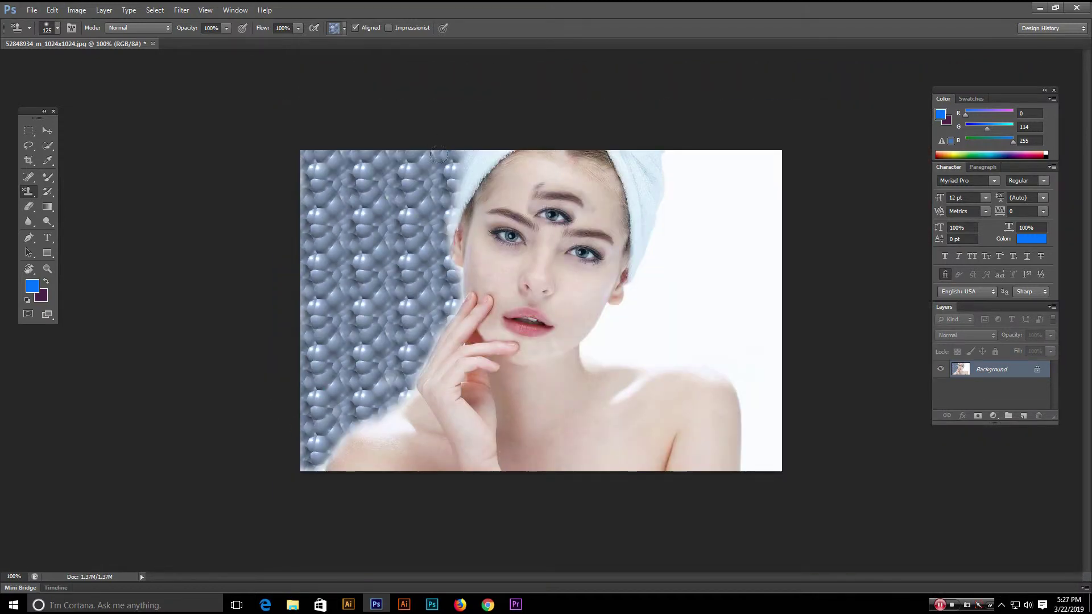
mouse_move(676, 147)
mouse_down()
mouse_move(632, 317)
mouse_move(596, 326)
mouse_move(675, 320)
mouse_move(737, 330)
mouse_move(750, 447)
mouse_move(753, 377)
mouse_move(714, 245)
mouse_move(696, 264)
mouse_move(701, 281)
mouse_move(691, 260)
mouse_move(736, 205)
mouse_move(701, 159)
mouse_move(642, 281)
mouse_move(668, 248)
mouse_move(705, 141)
mouse_move(732, 142)
mouse_move(766, 263)
mouse_move(767, 97)
mouse_move(763, 236)
mouse_move(740, 239)
mouse_move(729, 156)
mouse_move(661, 117)
mouse_move(662, 221)
mouse_move(644, 273)
mouse_move(704, 296)
mouse_move(782, 243)
mouse_up()
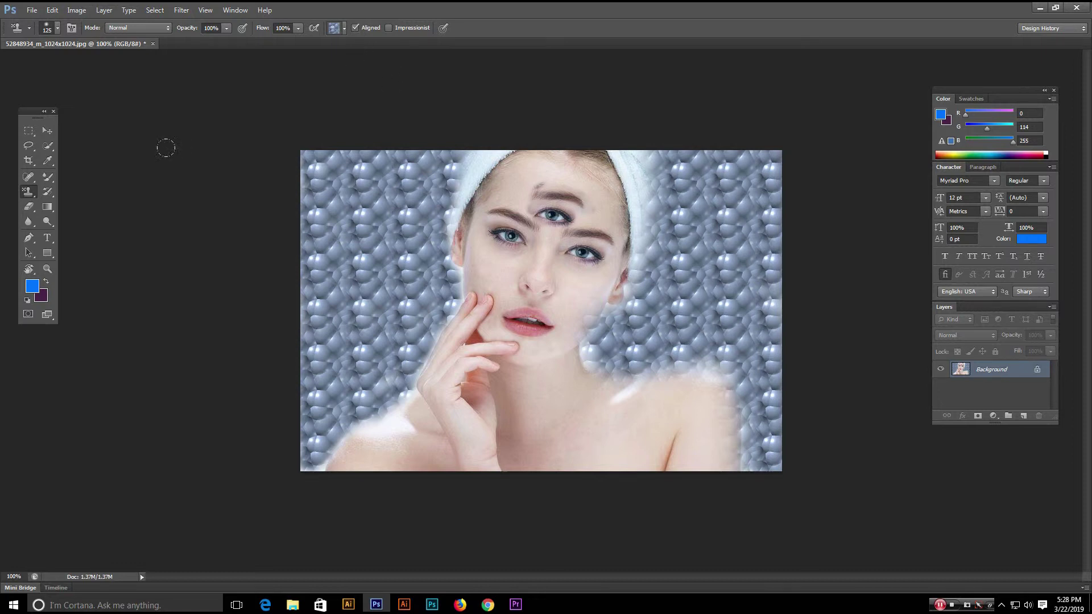
- Paint test strokes of the multicoloured pattern and a grey texture pattern over the upper-left background
click(31, 194)
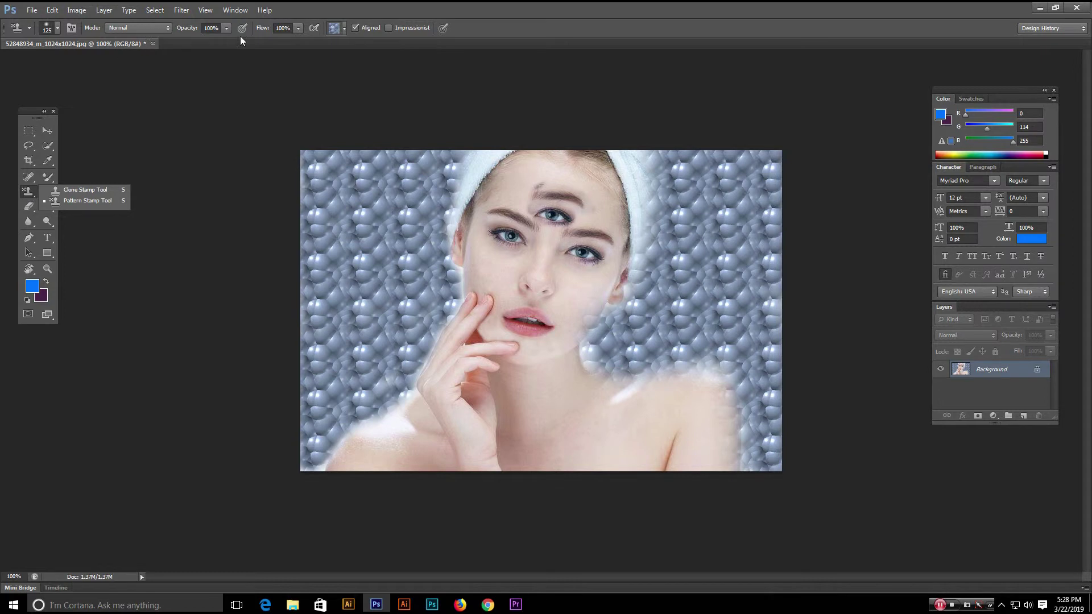
click(343, 30)
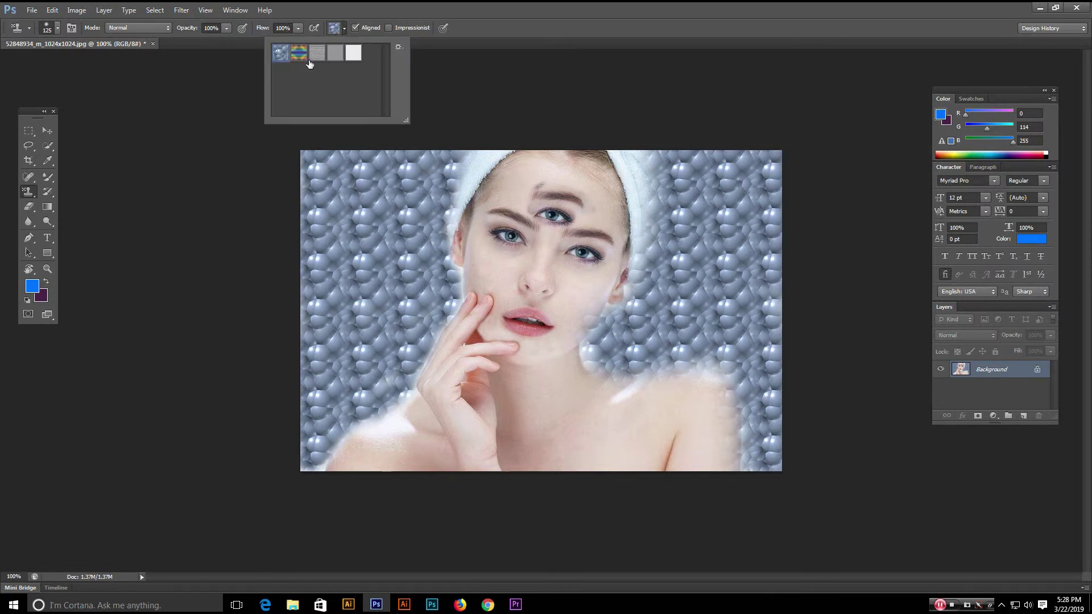
click(304, 57)
mouse_move(357, 229)
mouse_down()
mouse_move(329, 248)
mouse_move(335, 204)
mouse_up()
click(343, 28)
click(313, 49)
mouse_move(364, 168)
mouse_down()
mouse_move(341, 173)
mouse_move(360, 189)
mouse_move(349, 163)
mouse_up()
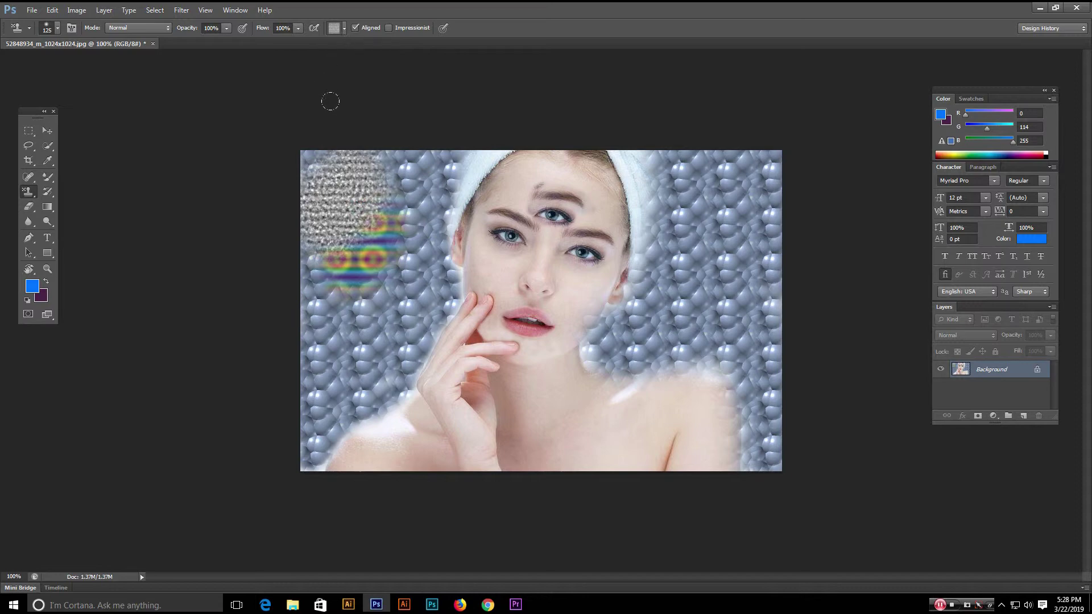
- Undo the test pattern strokes and the most recent bubble-pattern strokes on the right background
scroll(594, 262, up, 1)
scroll(597, 267, up, 3)
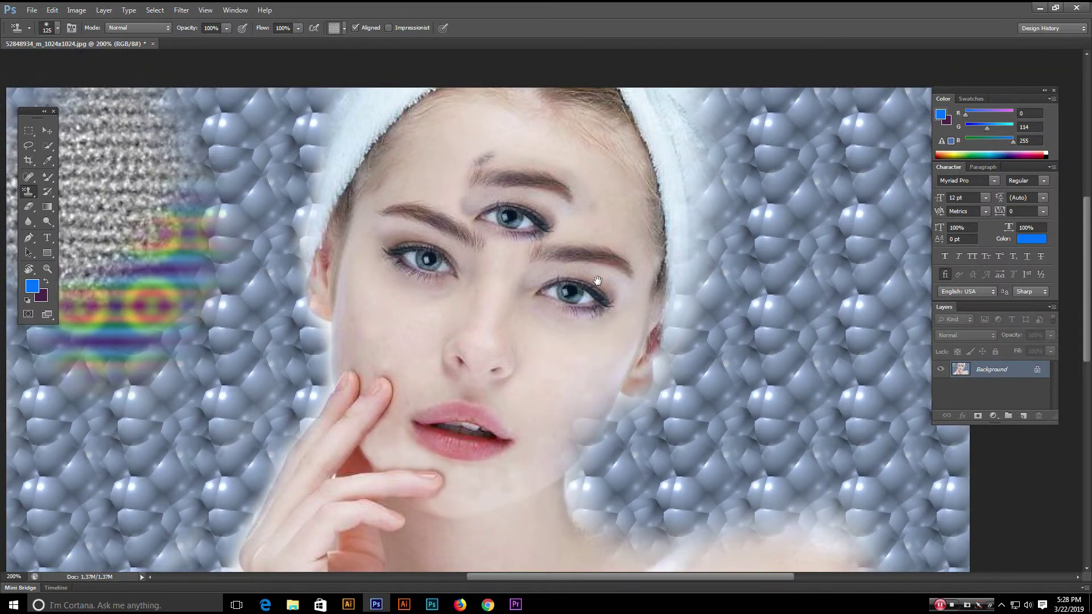
key(ctrl+alt+z)
key(ctrl+alt+z)
key(ctrl+alt+z)
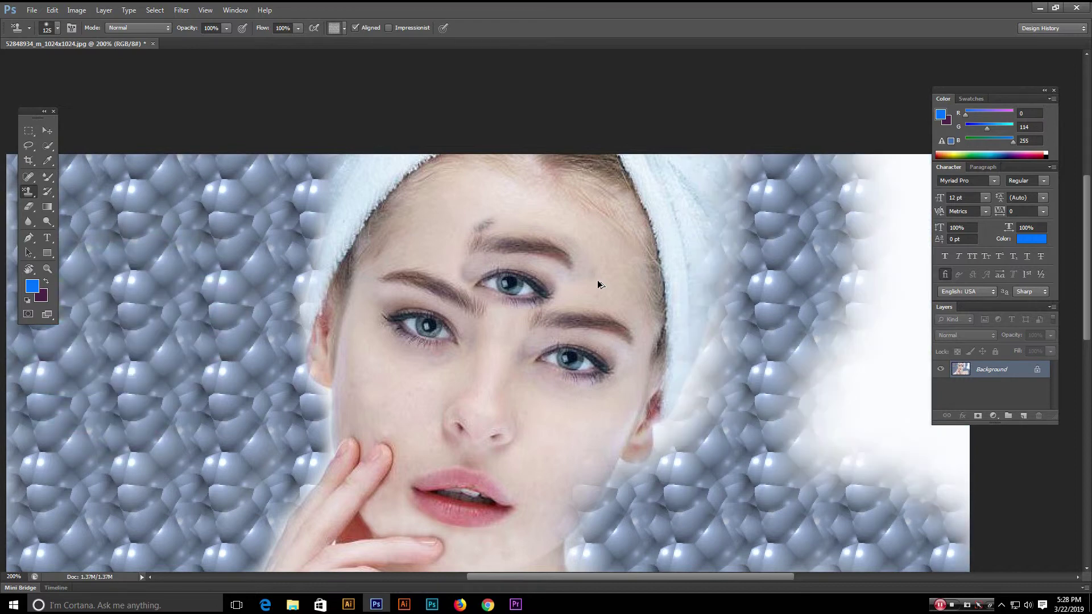
key(ctrl+alt+z)
key(ctrl+alt+z)
key(ctrl+alt+z)
key(ctrl+alt+z)
key(ctrl+alt+z)
key(ctrl+alt+z)
key(ctrl+alt+z)
key(ctrl+alt+z)
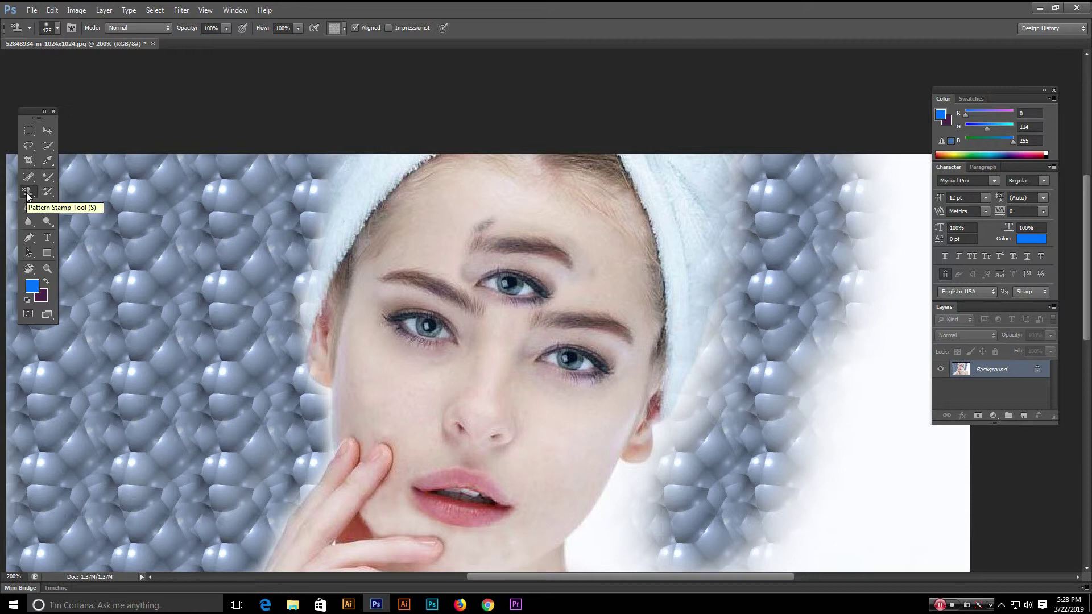
- With the History Brush enlarged to 80, paint over the forehead to remove the cloned eye and eyebrow and restore the original skin
click(49, 193)
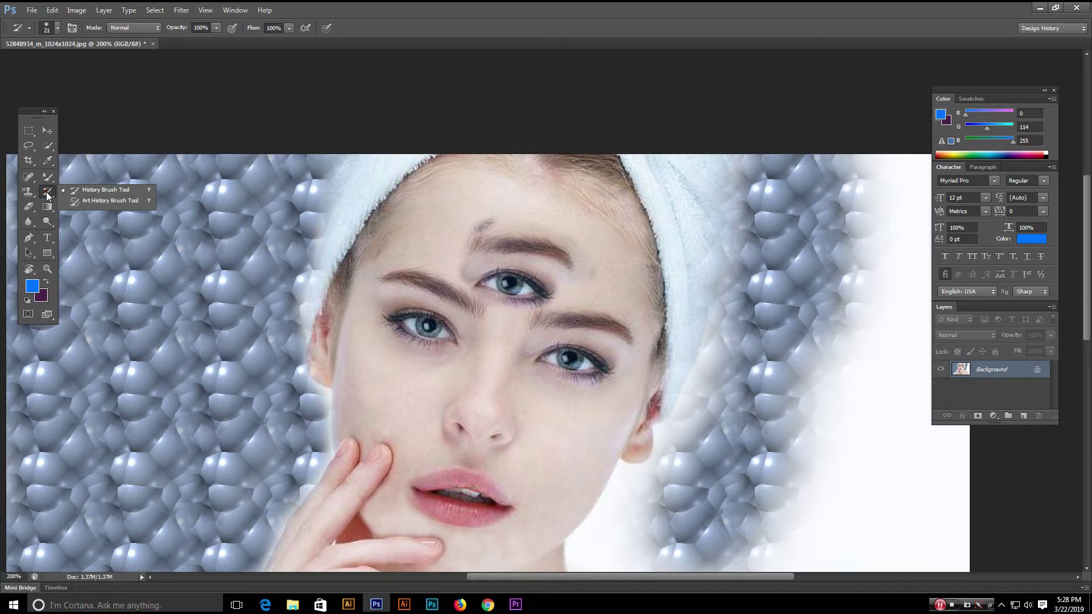
click(73, 191)
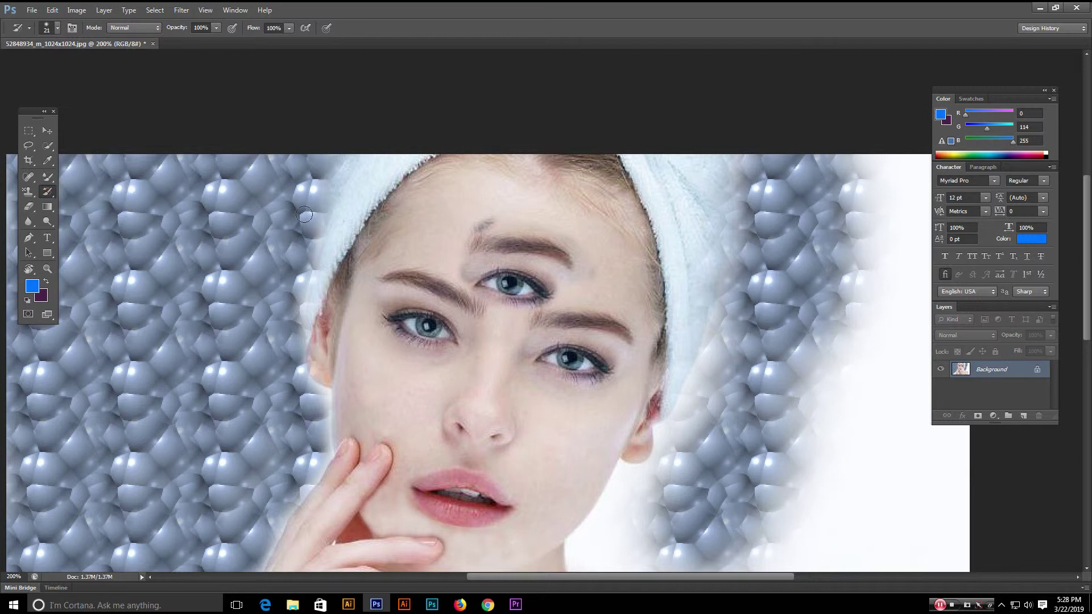
key(bracketright)
mouse_move(480, 230)
mouse_down()
mouse_move(486, 263)
mouse_move(516, 293)
mouse_move(554, 250)
mouse_move(494, 255)
mouse_move(595, 268)
mouse_move(555, 244)
mouse_move(480, 227)
mouse_move(480, 241)
mouse_move(599, 252)
mouse_move(494, 227)
mouse_move(465, 232)
mouse_move(573, 266)
mouse_up()
drag(534, 427, 453, 292)
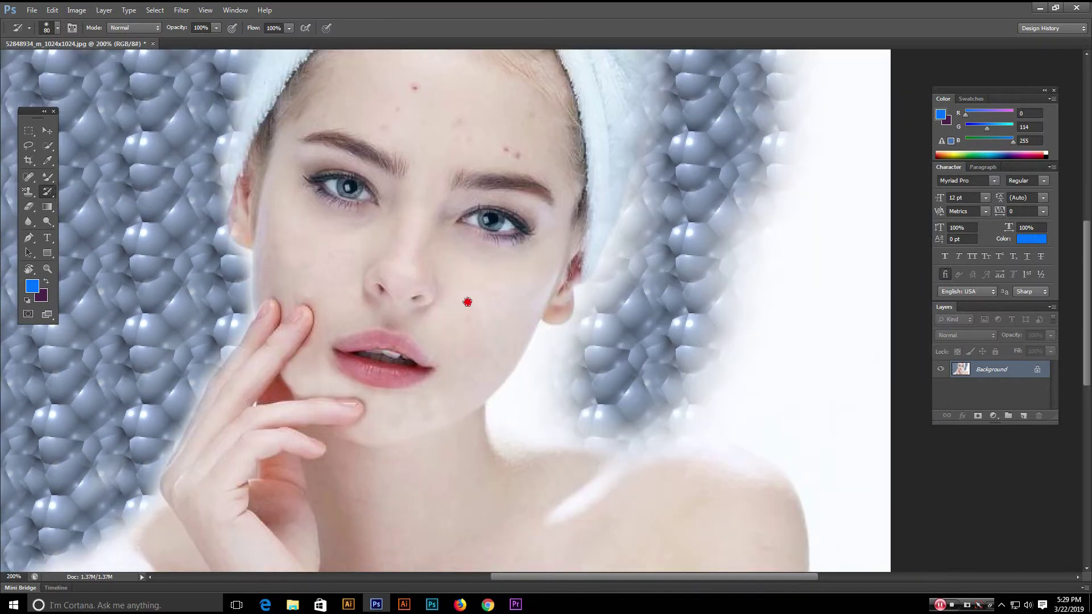
- Paint with the History Brush over the bubble pattern right of the model to restore the white background
drag(670, 272, 549, 419)
mouse_move(554, 188)
mouse_down()
mouse_move(548, 308)
mouse_move(504, 309)
mouse_move(448, 448)
mouse_move(454, 510)
mouse_move(468, 226)
mouse_up()
mouse_move(468, 226)
mouse_down()
mouse_move(427, 279)
mouse_move(404, 280)
mouse_move(465, 253)
mouse_move(552, 156)
mouse_move(469, 191)
mouse_move(476, 71)
mouse_move(531, 126)
mouse_up()
mouse_move(531, 127)
mouse_down()
mouse_move(504, 284)
mouse_move(470, 350)
mouse_move(430, 366)
mouse_move(480, 200)
mouse_move(412, 307)
mouse_move(384, 306)
mouse_move(462, 161)
mouse_move(423, 93)
mouse_move(442, 176)
mouse_move(462, 103)
mouse_move(516, 186)
mouse_up()
mouse_move(524, 257)
mouse_down()
mouse_move(541, 298)
mouse_move(463, 253)
mouse_up()
- Restore the original white background left of the model by painting over all of its bubble pattern with the History Brush
scroll(464, 254, left, 10)
scroll(464, 254, up, 1)
mouse_move(451, 117)
mouse_down()
mouse_move(365, 329)
mouse_move(434, 264)
mouse_move(396, 404)
mouse_move(424, 400)
mouse_move(427, 468)
mouse_up()
mouse_move(496, 429)
mouse_down()
mouse_move(547, 278)
mouse_move(456, 358)
mouse_move(397, 449)
mouse_move(407, 423)
mouse_move(418, 460)
mouse_move(602, 234)
mouse_up()
scroll(547, 278, down, 1)
scroll(547, 278, left, 1)
mouse_move(528, 312)
mouse_down()
mouse_move(331, 436)
mouse_move(326, 340)
mouse_move(297, 224)
mouse_move(384, 238)
mouse_move(417, 293)
mouse_move(546, 171)
mouse_up()
scroll(563, 177, up, 3)
scroll(563, 177, left, 1)
mouse_move(588, 215)
mouse_down()
mouse_move(586, 283)
mouse_move(451, 339)
mouse_move(429, 407)
mouse_move(352, 313)
mouse_move(434, 207)
mouse_move(475, 256)
mouse_move(521, 117)
mouse_move(546, 150)
mouse_move(594, 327)
mouse_up()
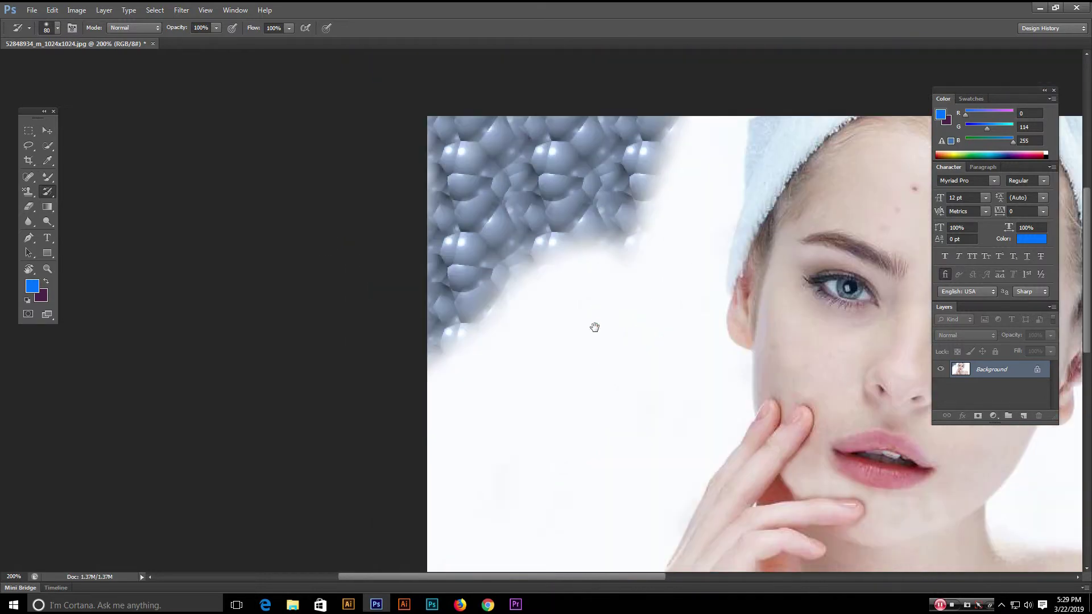
mouse_move(632, 96)
mouse_down()
mouse_move(619, 149)
mouse_move(587, 88)
mouse_move(470, 231)
mouse_move(438, 85)
mouse_move(468, 271)
mouse_move(514, 253)
mouse_move(432, 360)
mouse_up()
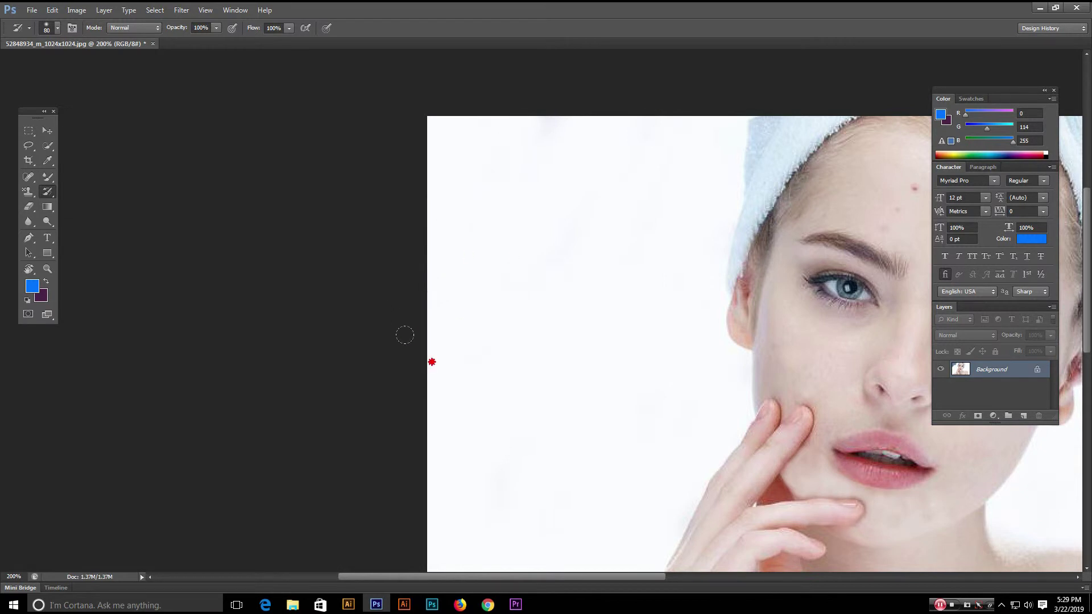
drag(586, 288, 278, 325)
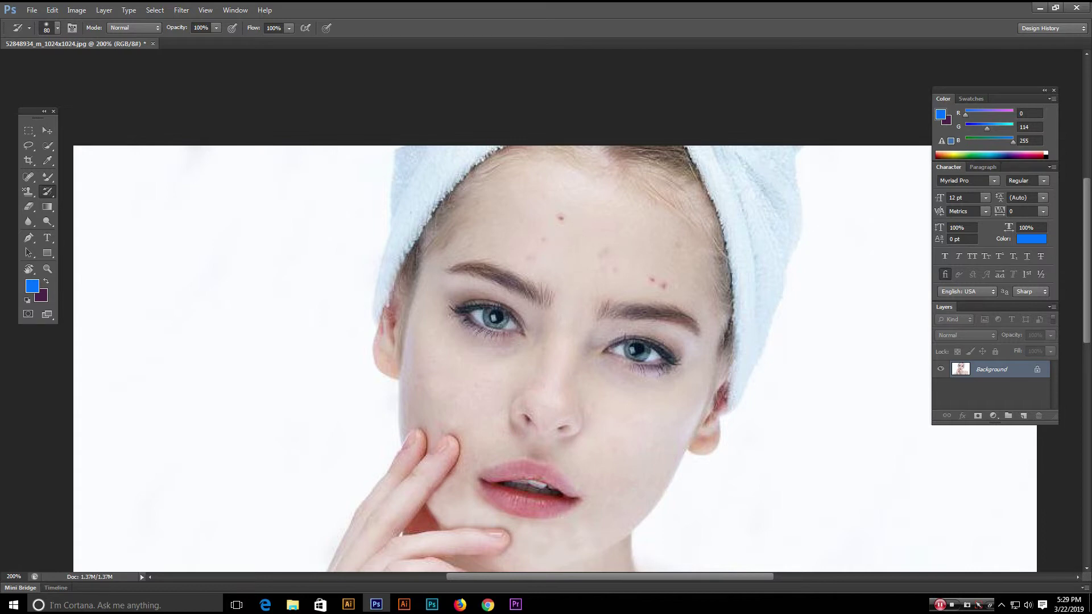
- Switch to the Art History Brush and review its brush presets, blend modes and styles, keeping Normal mode and Tight Short
click(51, 194)
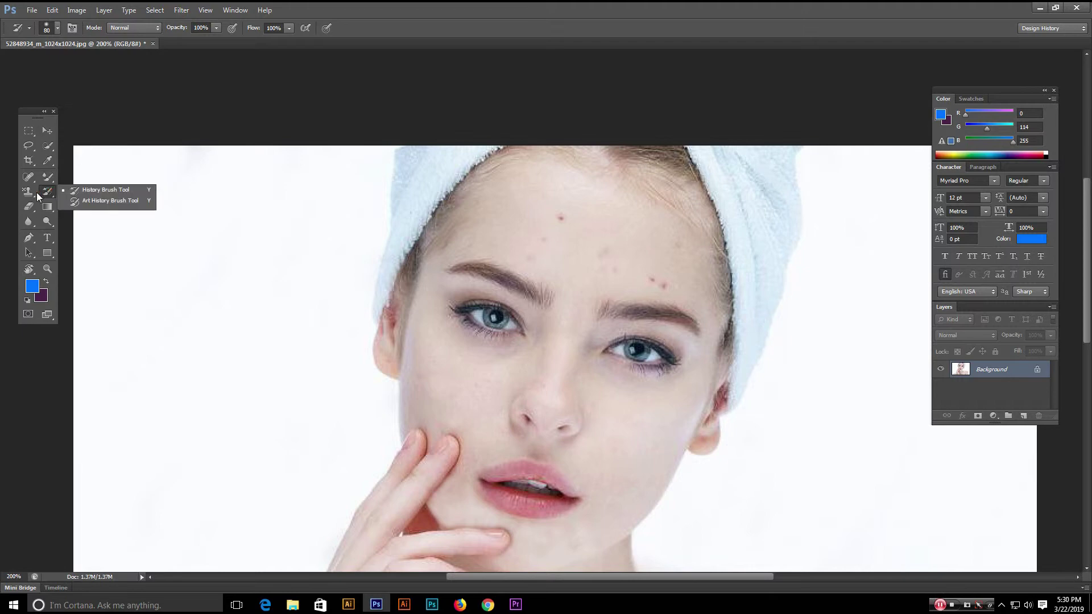
click(98, 205)
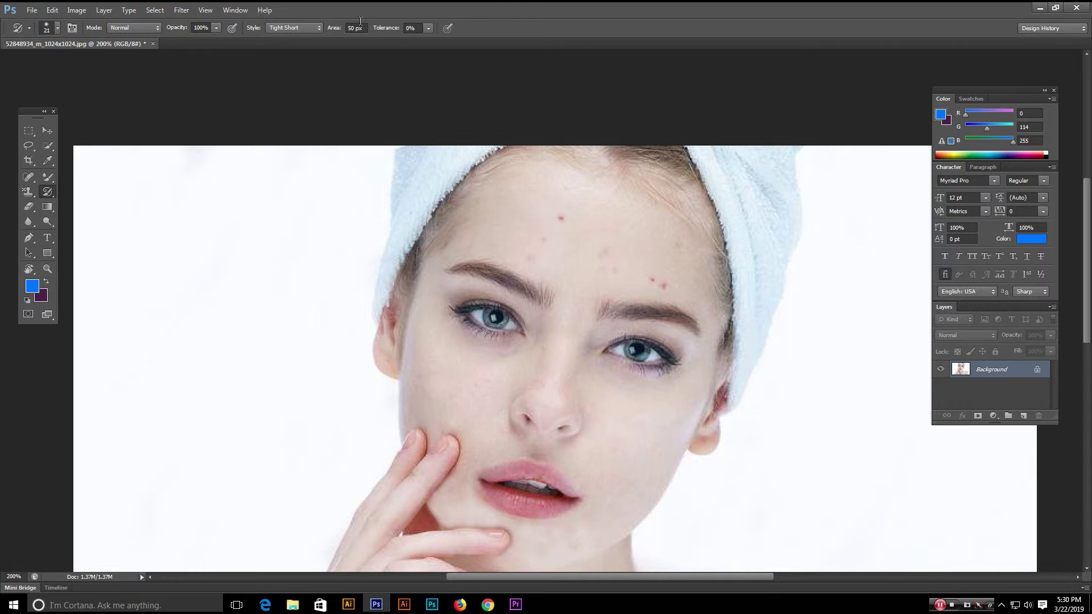
click(57, 28)
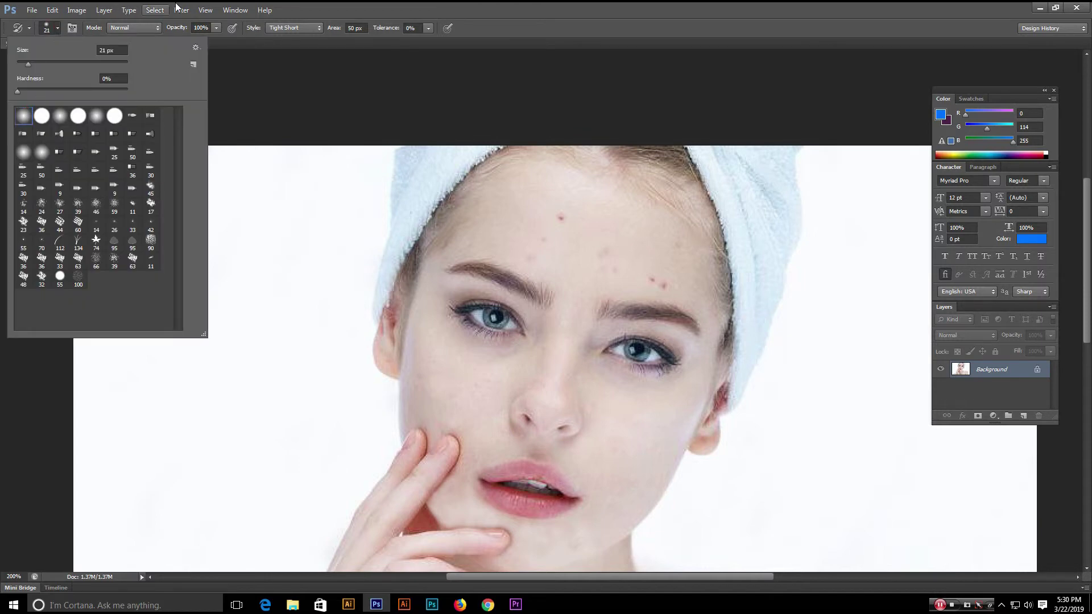
click(307, 7)
click(128, 28)
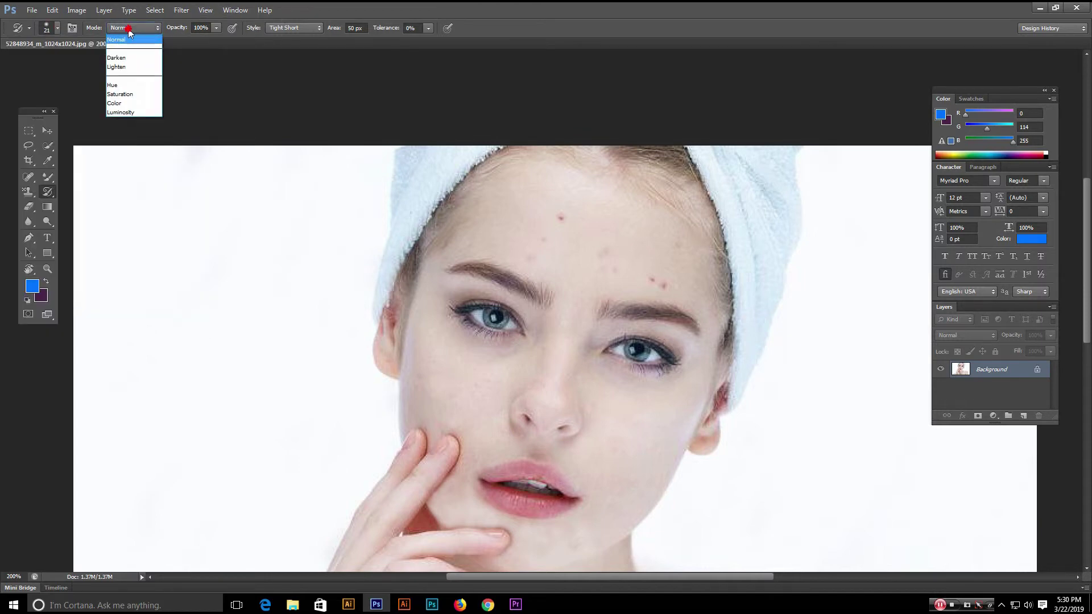
click(128, 29)
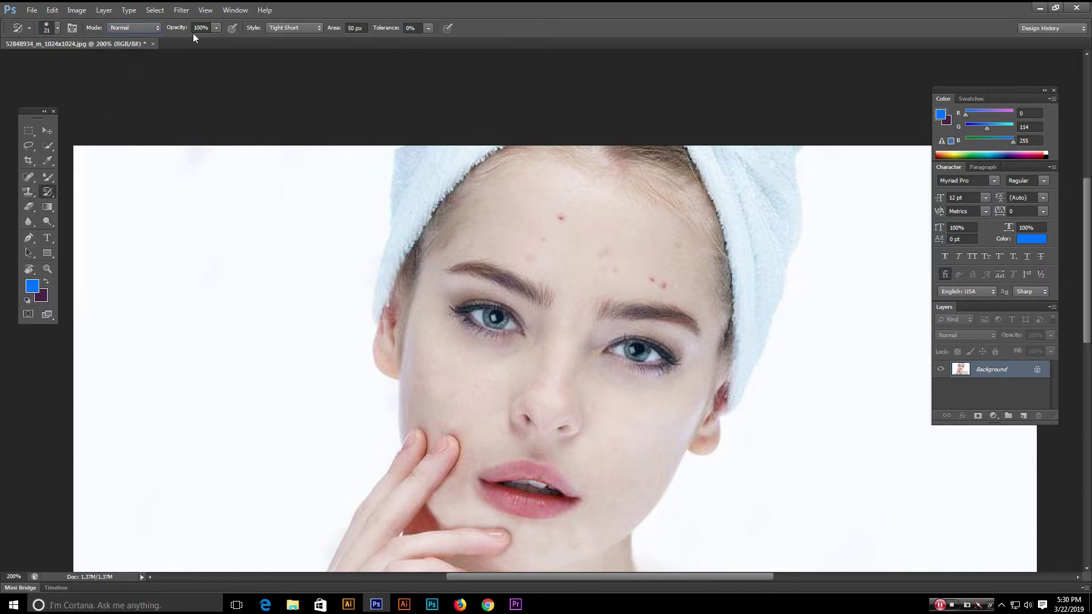
click(308, 29)
click(308, 28)
- Try the Art History Brush on the forehead, enlarge the brush to 80 and undo the test stroke
click(521, 266)
key(bracketright)
key(bracketright)
key(bracketright)
key(bracketright)
key(bracketright)
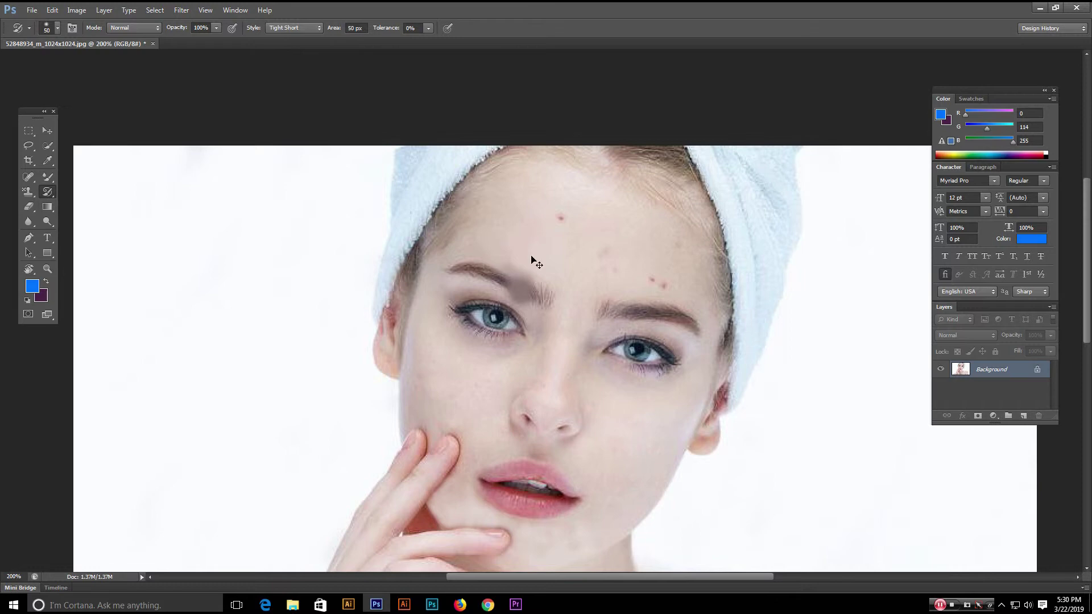
key(ctrl+z)
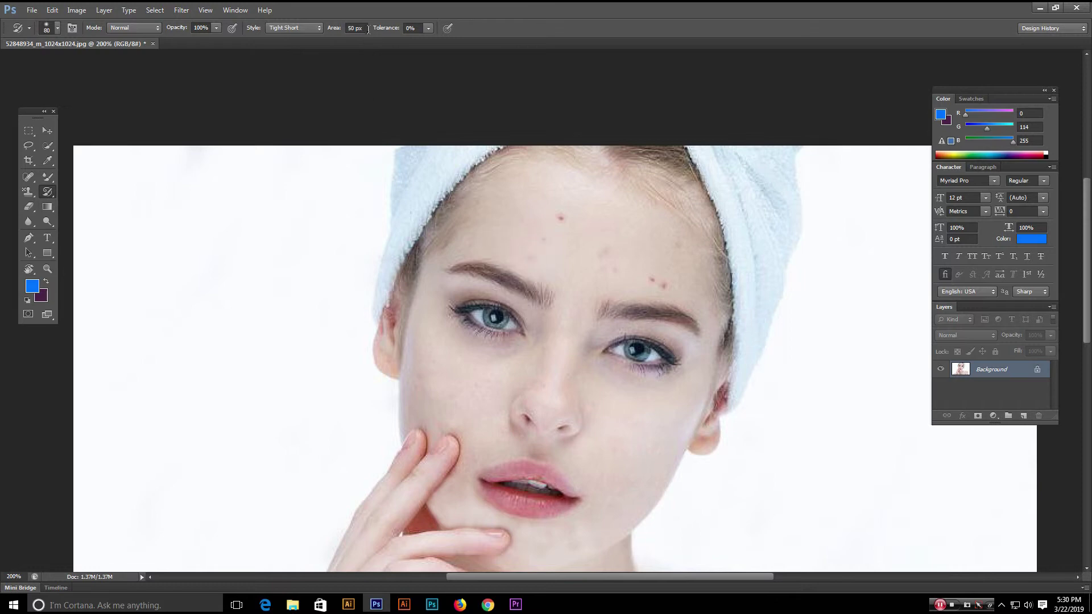
- Set the Art History Brush area to 20 px and its opacity to 50%
click(331, 31)
text(20)
key(Return)
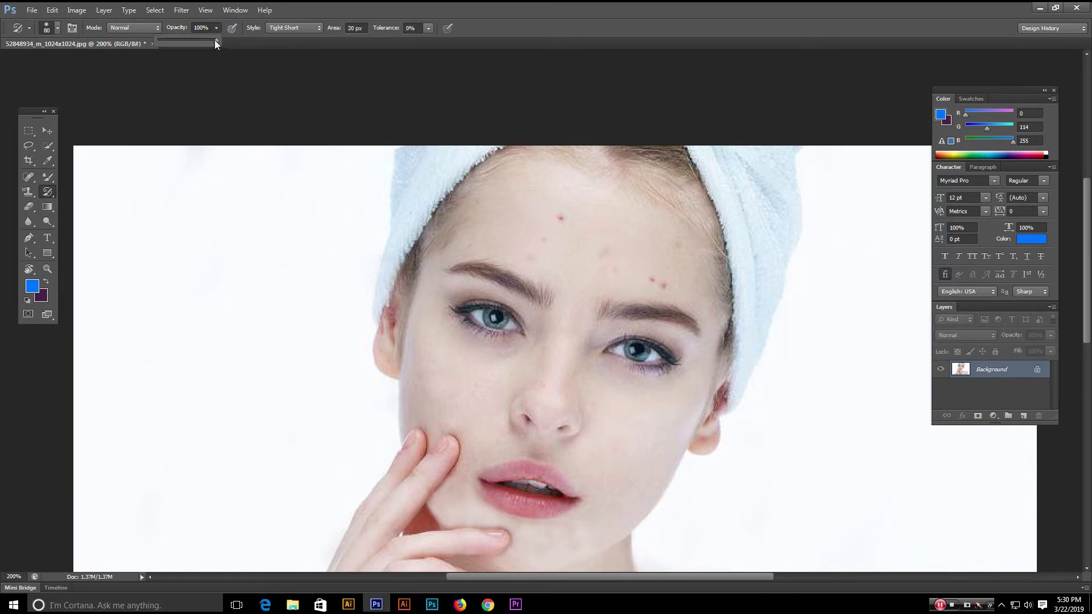
drag(216, 44, 196, 45)
click(194, 27)
text(5)
key(Return)
- Smear the forehead, eyebrows and both eyes with the Art History Brush
click(513, 205)
click(528, 196)
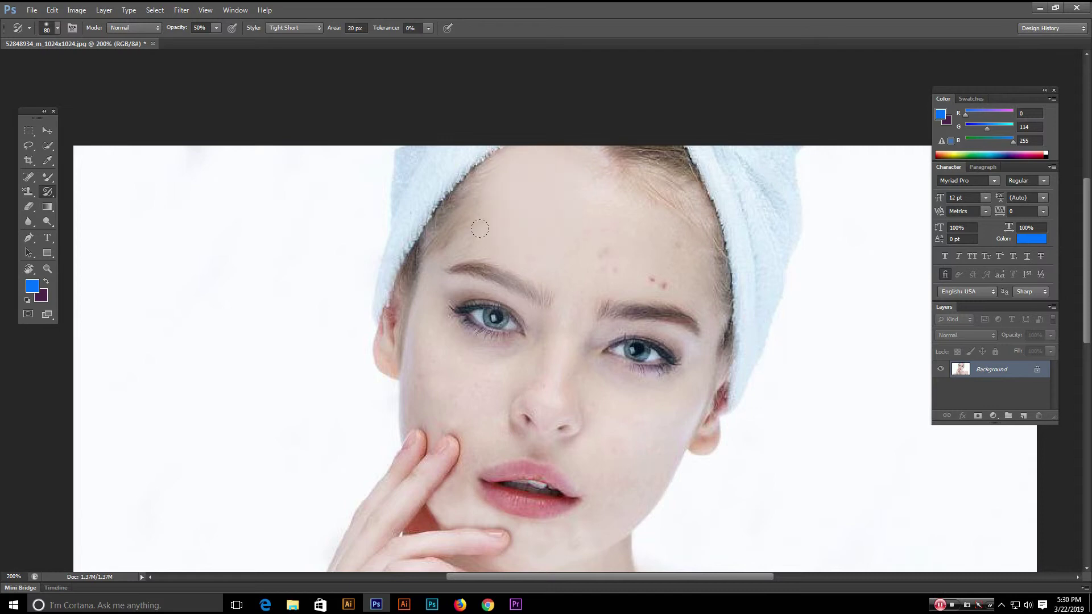
click(455, 300)
click(457, 315)
click(468, 297)
click(623, 364)
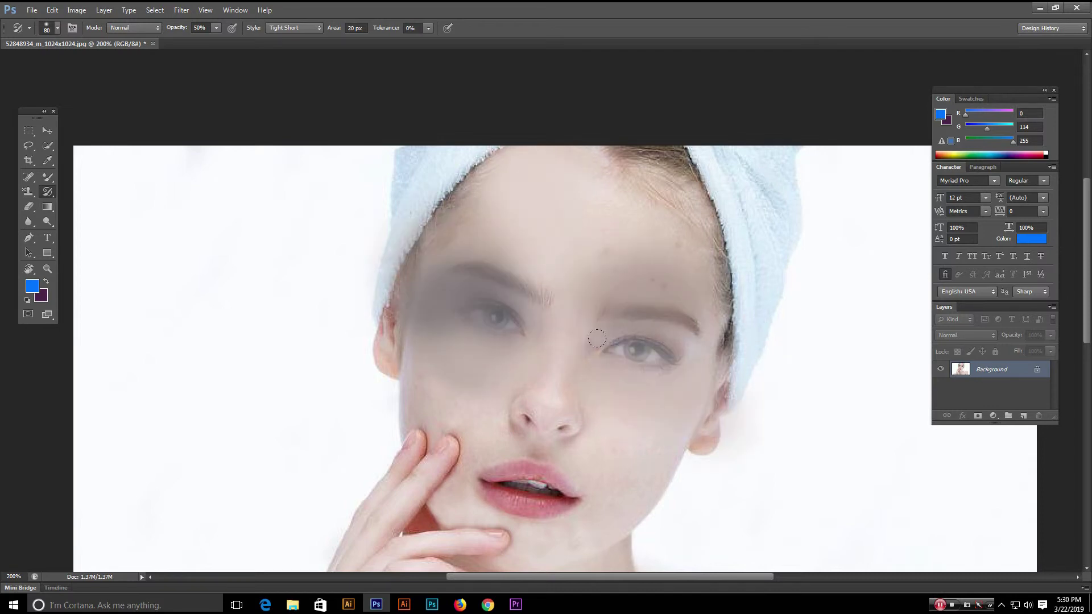
click(671, 344)
- Extend the Art History Brush smearing over the nose, cheeks and lips
drag(563, 422, 548, 298)
click(556, 297)
drag(477, 298, 394, 297)
mouse_move(425, 173)
mouse_down()
mouse_move(455, 160)
mouse_move(487, 183)
mouse_move(600, 194)
mouse_up()
mouse_move(496, 348)
mouse_down()
mouse_move(381, 421)
mouse_move(398, 483)
mouse_up()
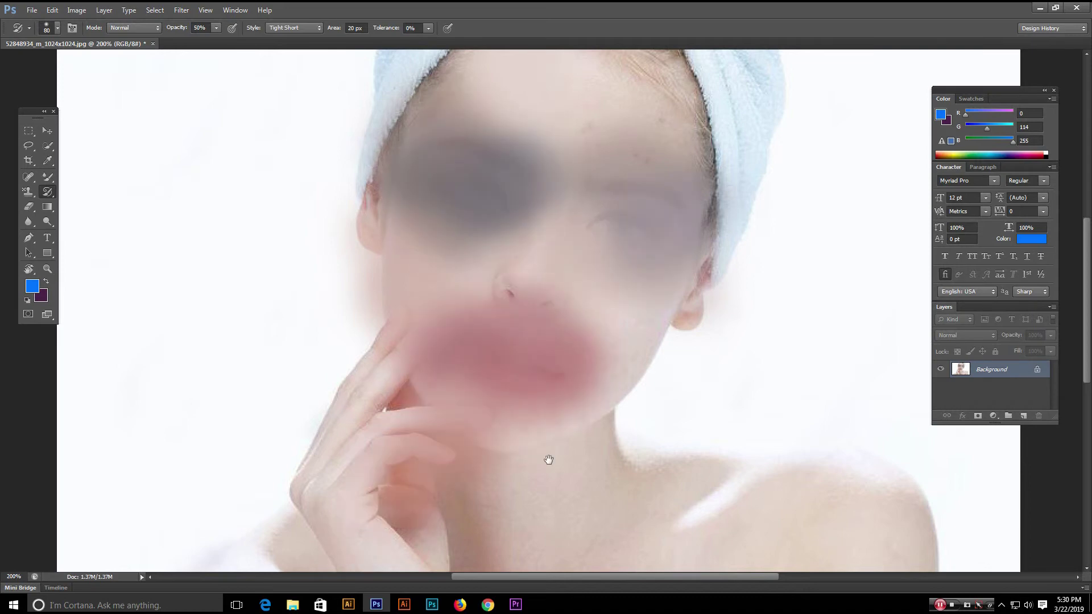
- Smear the hand, neck, shoulders and towel with the Art History Brush until the whole portrait has a painterly blur
drag(550, 445, 531, 287)
mouse_move(463, 114)
mouse_down()
mouse_move(364, 185)
mouse_move(316, 265)
mouse_move(317, 179)
mouse_move(294, 305)
mouse_move(266, 371)
mouse_move(295, 445)
mouse_move(339, 440)
mouse_move(375, 372)
mouse_move(311, 270)
mouse_move(329, 194)
mouse_move(233, 345)
mouse_move(96, 434)
mouse_move(141, 473)
mouse_move(463, 469)
mouse_move(635, 432)
mouse_move(724, 435)
mouse_move(806, 462)
mouse_move(891, 450)
mouse_move(860, 309)
mouse_move(502, 263)
mouse_up()
drag(644, 235, 590, 432)
mouse_move(341, 470)
mouse_down()
mouse_move(329, 394)
mouse_move(309, 350)
mouse_up()
drag(593, 250, 600, 319)
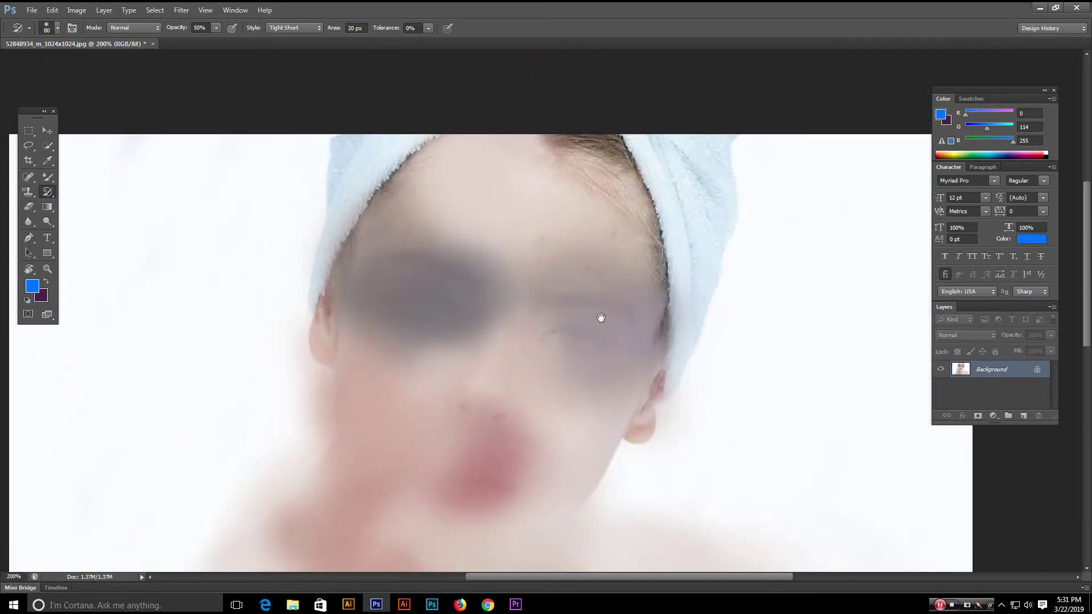
mouse_move(500, 405)
mouse_down()
mouse_move(505, 292)
mouse_move(575, 239)
mouse_move(585, 166)
mouse_move(364, 233)
mouse_move(307, 364)
mouse_move(331, 212)
mouse_move(283, 370)
mouse_move(626, 405)
mouse_move(667, 248)
mouse_move(551, 241)
mouse_move(377, 347)
mouse_move(556, 392)
mouse_move(461, 400)
mouse_move(513, 158)
mouse_up()
mouse_move(595, 214)
mouse_down()
mouse_move(468, 296)
mouse_move(388, 408)
mouse_move(353, 533)
mouse_move(243, 488)
mouse_move(616, 228)
mouse_move(662, 155)
mouse_move(652, 281)
mouse_up()
key(ctrl+minus)
key(ctrl+minus)
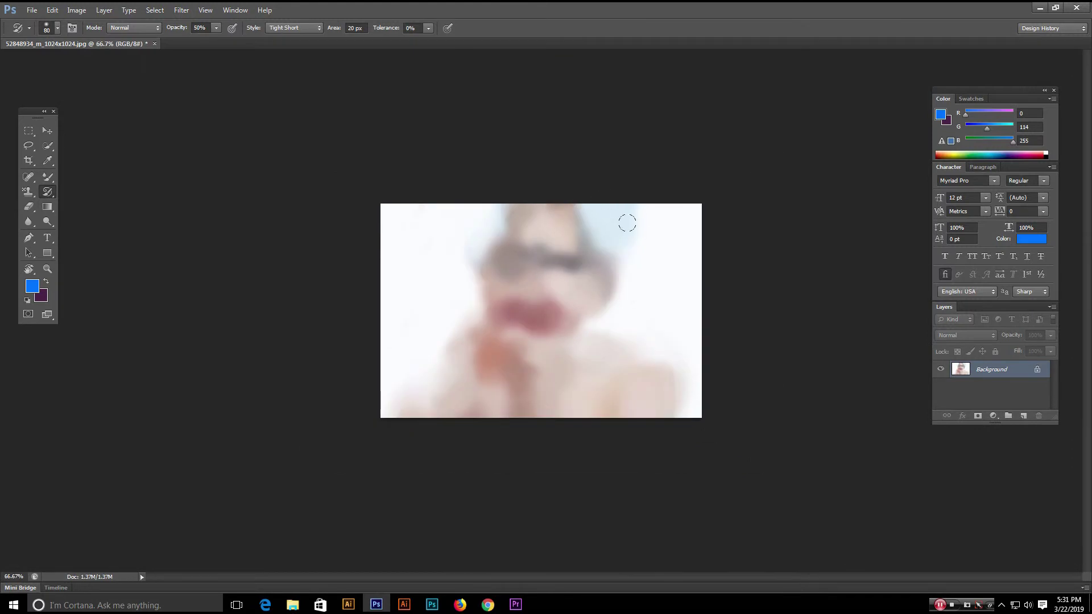
- Smear the portrait with the Art History Brush in Normal mode and again in Darken mode
mouse_move(529, 308)
mouse_down()
mouse_move(553, 310)
mouse_move(494, 277)
mouse_move(553, 193)
mouse_move(508, 350)
mouse_move(540, 239)
mouse_move(558, 240)
mouse_move(547, 372)
mouse_move(504, 324)
mouse_move(508, 280)
mouse_move(432, 405)
mouse_move(532, 323)
mouse_move(547, 397)
mouse_move(630, 380)
mouse_move(708, 413)
mouse_move(583, 335)
mouse_move(570, 287)
mouse_move(524, 289)
mouse_move(565, 330)
mouse_move(578, 332)
mouse_move(561, 245)
mouse_move(502, 255)
mouse_move(511, 235)
mouse_move(491, 260)
mouse_move(504, 290)
mouse_move(486, 311)
mouse_move(523, 296)
mouse_move(478, 300)
mouse_move(587, 240)
mouse_move(483, 301)
mouse_move(500, 281)
mouse_move(554, 280)
mouse_move(480, 321)
mouse_move(512, 317)
mouse_move(556, 284)
mouse_move(561, 341)
mouse_up()
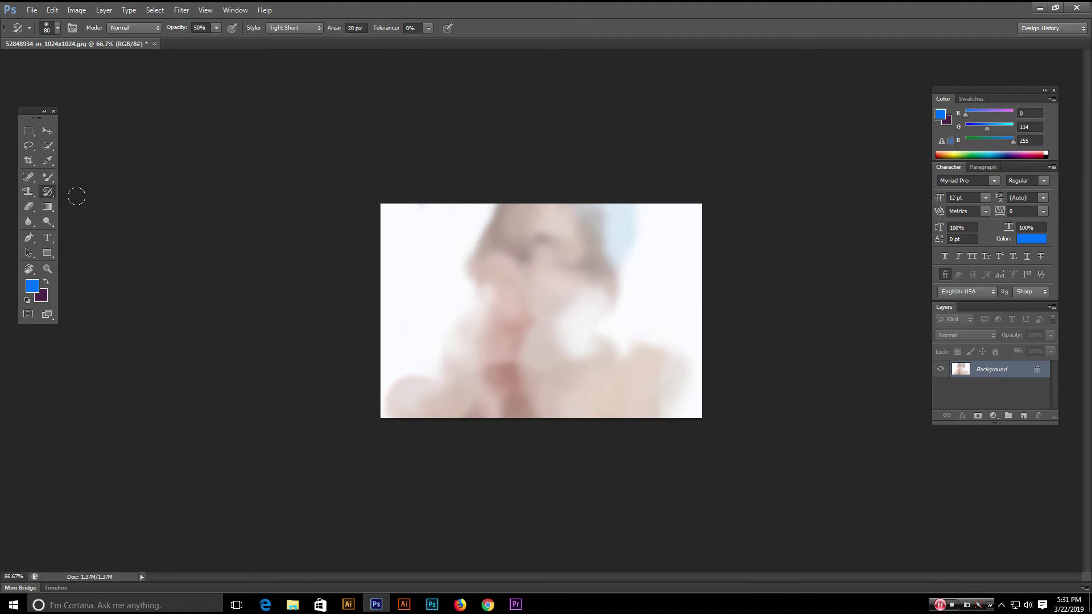
click(151, 35)
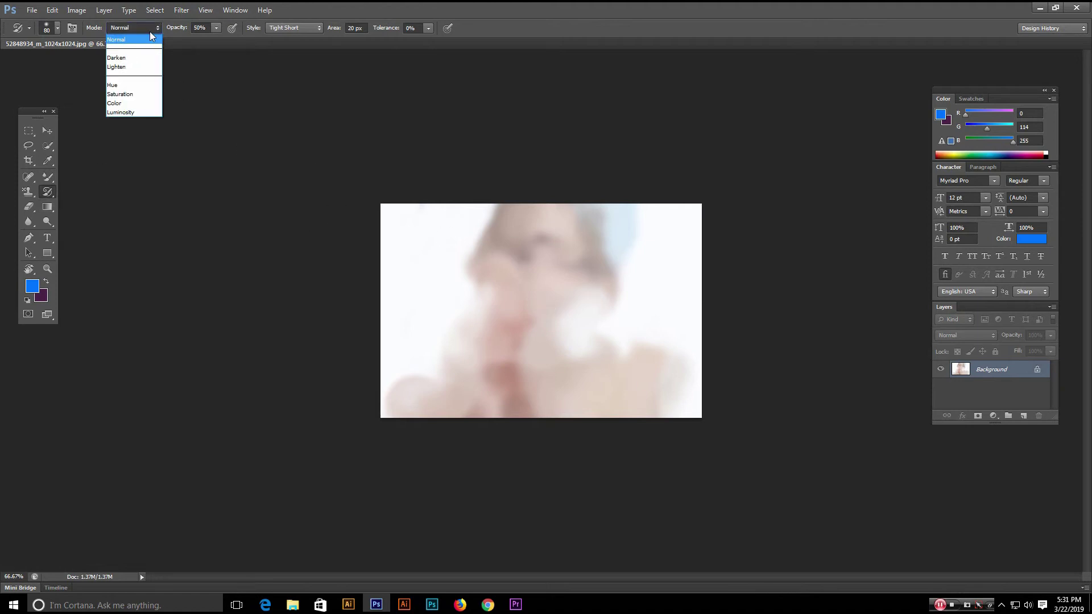
click(136, 56)
mouse_move(565, 265)
mouse_down()
mouse_move(521, 278)
mouse_move(506, 299)
mouse_move(530, 233)
mouse_move(486, 250)
mouse_move(443, 369)
mouse_move(423, 382)
mouse_move(481, 393)
mouse_move(504, 318)
mouse_move(506, 378)
mouse_move(586, 338)
mouse_move(559, 311)
mouse_move(655, 370)
mouse_move(595, 219)
mouse_move(620, 217)
mouse_up()
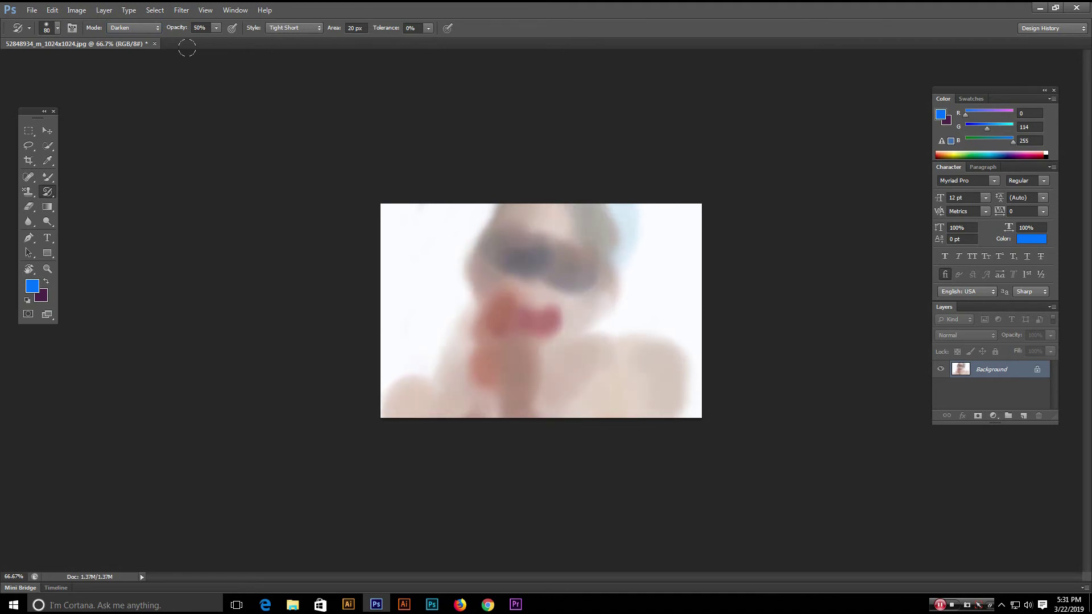
- Paint over the face and hand with the Art History Brush in Lighten mode and again in Hue mode
click(146, 30)
click(138, 68)
mouse_move(543, 215)
mouse_down()
mouse_move(471, 348)
mouse_move(524, 296)
mouse_move(571, 314)
mouse_move(514, 367)
mouse_up()
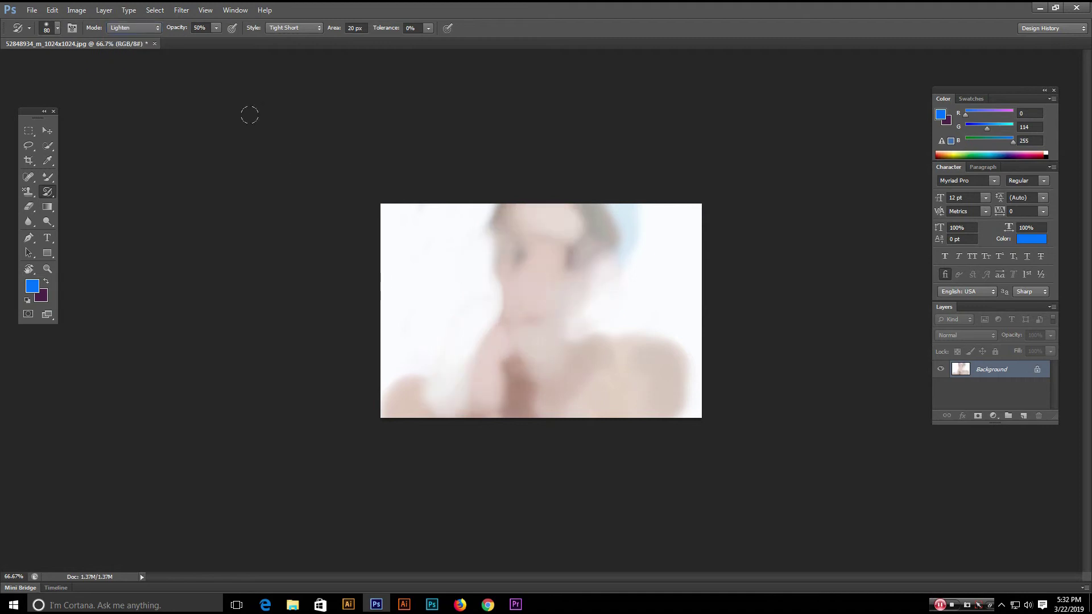
click(157, 29)
click(142, 87)
mouse_move(515, 272)
mouse_down()
mouse_move(507, 252)
mouse_move(561, 234)
mouse_move(485, 381)
mouse_move(452, 351)
mouse_move(553, 226)
mouse_move(509, 232)
mouse_move(557, 228)
mouse_move(612, 244)
mouse_move(618, 311)
mouse_move(633, 292)
mouse_move(673, 372)
mouse_move(609, 400)
mouse_move(571, 379)
mouse_move(420, 407)
mouse_move(447, 393)
mouse_move(548, 269)
mouse_move(535, 218)
mouse_move(512, 281)
mouse_up()
- Brush across the portrait with the Art History Brush in Saturation mode and again in Color mode
click(151, 29)
click(135, 94)
mouse_move(477, 306)
mouse_down()
mouse_move(559, 166)
mouse_move(522, 340)
mouse_move(571, 274)
mouse_move(477, 388)
mouse_move(472, 419)
mouse_move(492, 326)
mouse_move(370, 393)
mouse_move(501, 415)
mouse_move(488, 348)
mouse_move(509, 345)
mouse_move(545, 220)
mouse_move(570, 246)
mouse_move(588, 207)
mouse_up()
click(162, 27)
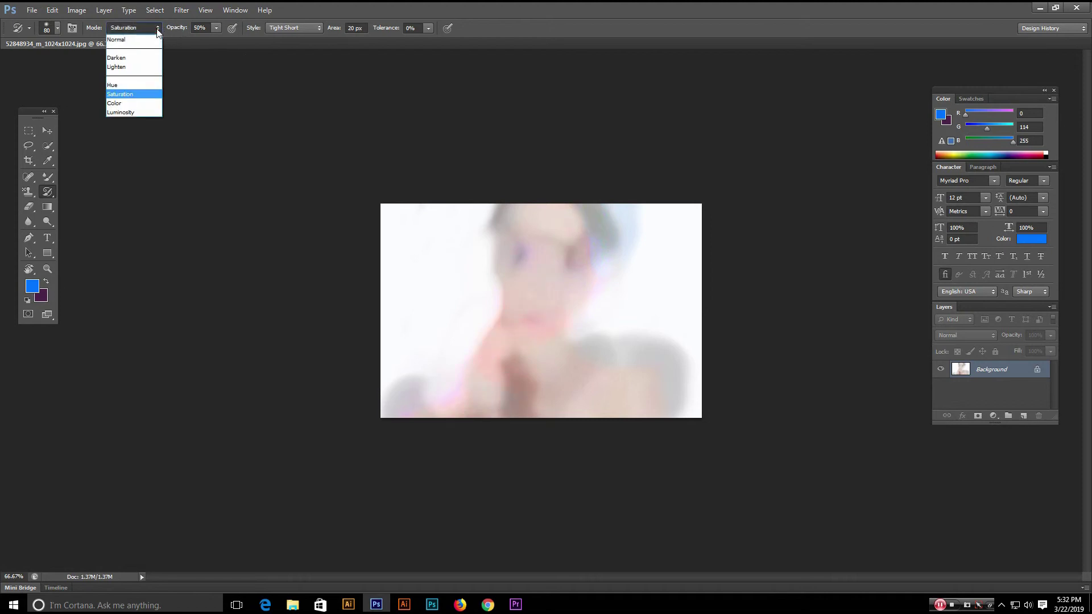
click(130, 95)
click(506, 361)
mouse_move(506, 361)
mouse_down()
mouse_move(580, 243)
mouse_move(614, 160)
mouse_move(521, 294)
mouse_move(578, 277)
mouse_move(522, 274)
mouse_move(620, 385)
mouse_move(564, 370)
mouse_move(488, 402)
mouse_move(519, 241)
mouse_move(538, 227)
mouse_move(516, 254)
mouse_move(604, 254)
mouse_move(585, 237)
mouse_move(604, 202)
mouse_move(624, 263)
mouse_up()
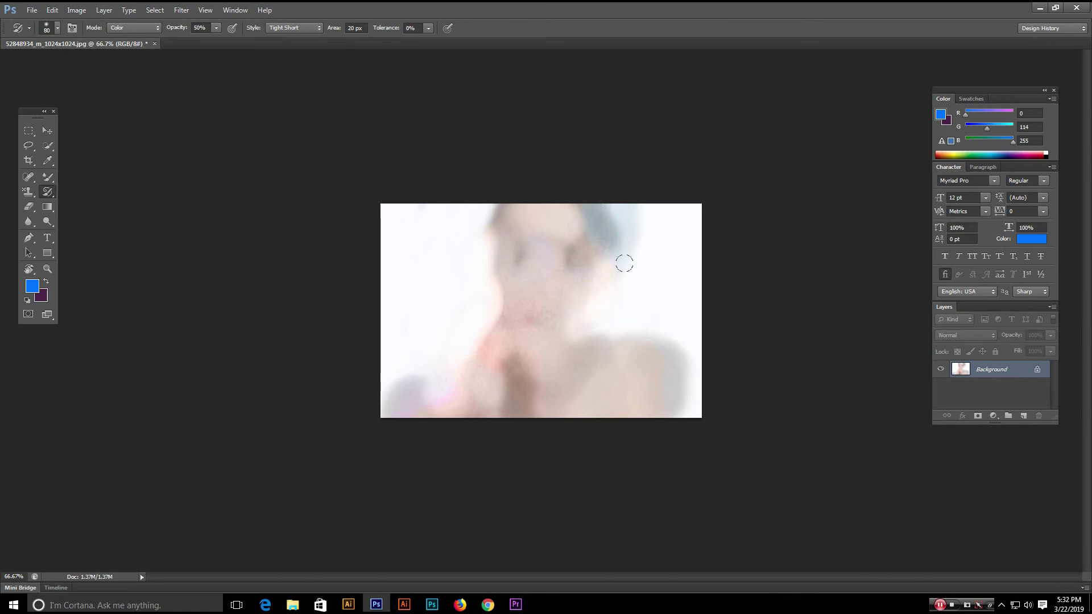
- Apply Art History Brush strokes in Luminosity mode over the face and hand
click(144, 31)
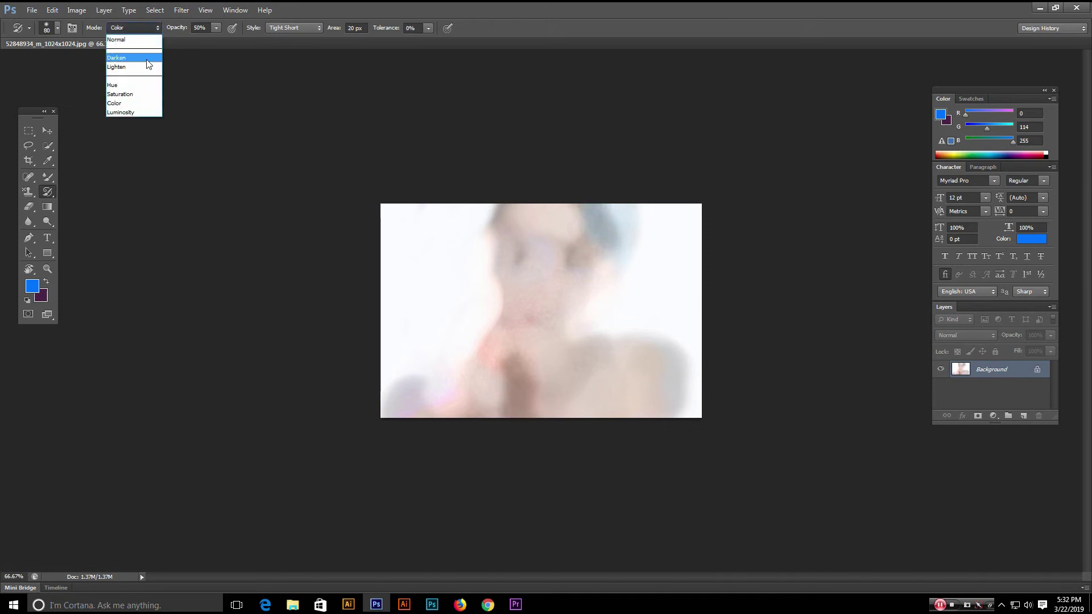
click(121, 112)
mouse_move(607, 273)
mouse_down()
mouse_move(489, 319)
mouse_move(485, 353)
mouse_move(557, 384)
mouse_up()
- Set the Art History Brush mode to Normal and its opacity to 100%
click(136, 27)
click(158, 36)
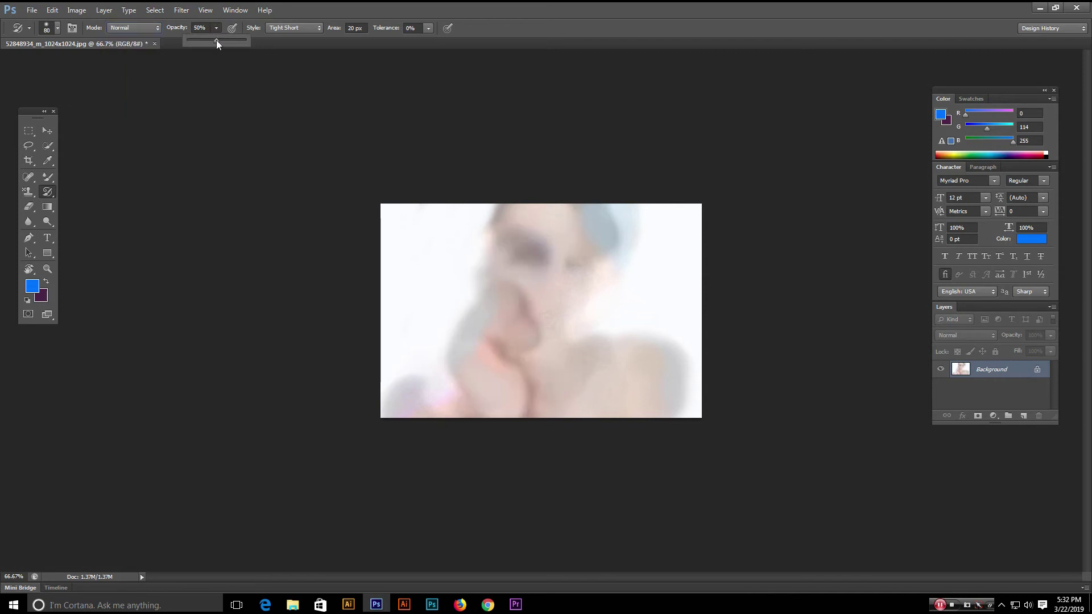
drag(216, 40, 296, 32)
- Smear the face, hand and arm using the Tight Medium style and again using the Tight Long style
click(295, 27)
click(290, 48)
mouse_move(529, 245)
mouse_down()
mouse_move(497, 302)
mouse_move(504, 373)
mouse_move(606, 380)
mouse_move(563, 214)
mouse_up()
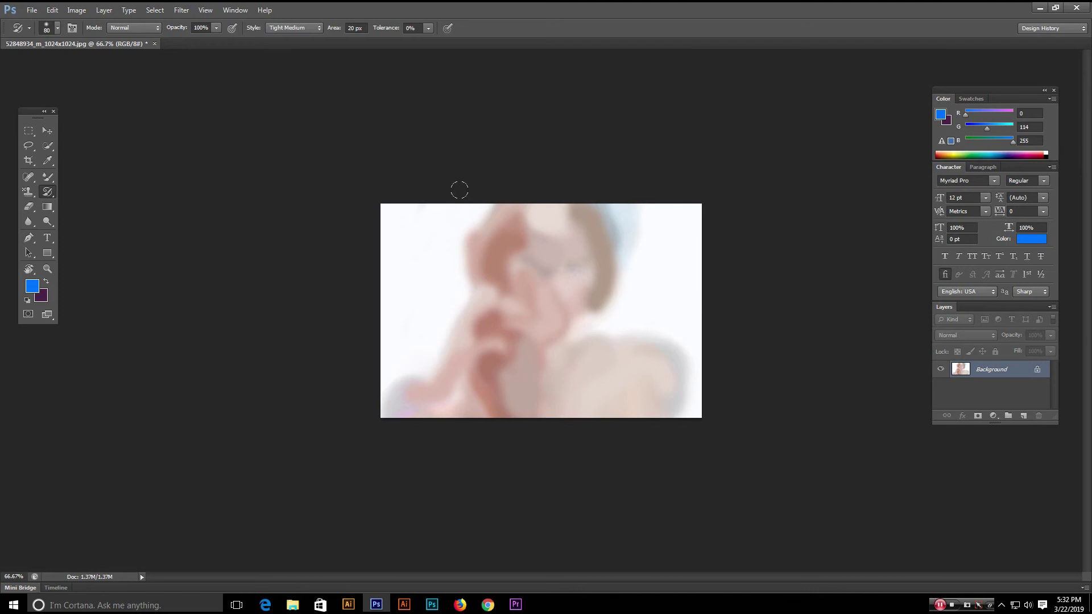
click(308, 29)
click(290, 57)
click(528, 251)
mouse_move(528, 251)
mouse_down()
mouse_move(528, 297)
mouse_move(461, 376)
mouse_up()
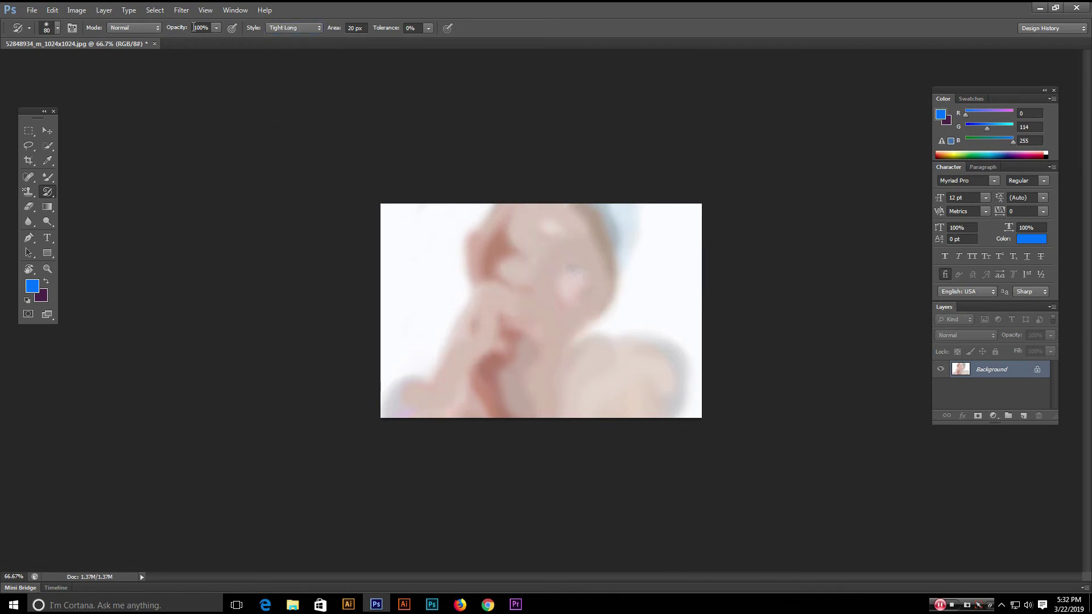
- Set the Art History Brush style to Tight Short
click(300, 28)
click(291, 38)
click(432, 26)
click(44, 191)
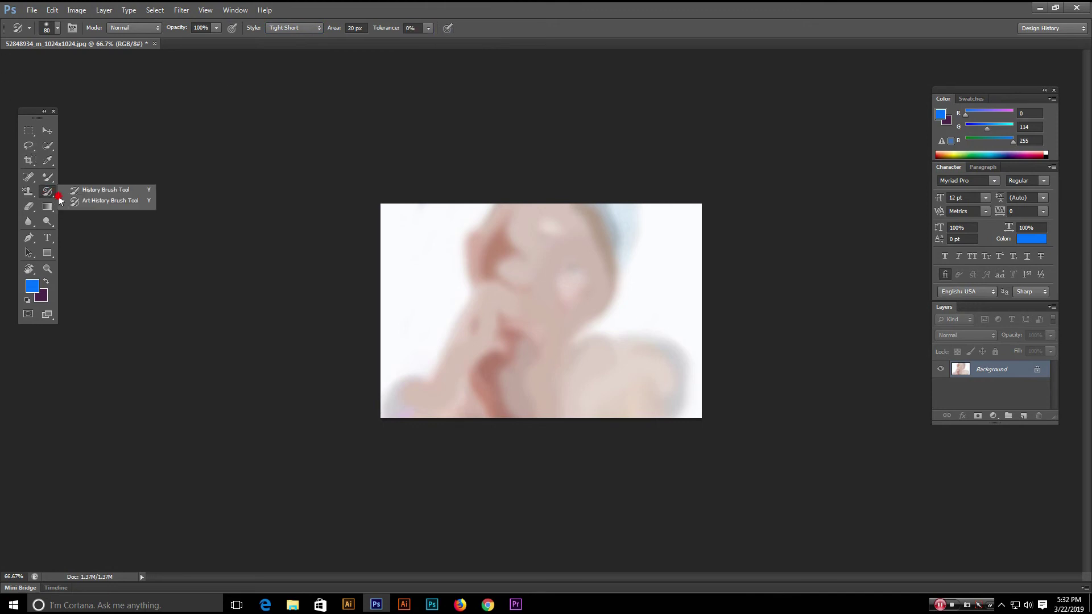
click(62, 205)
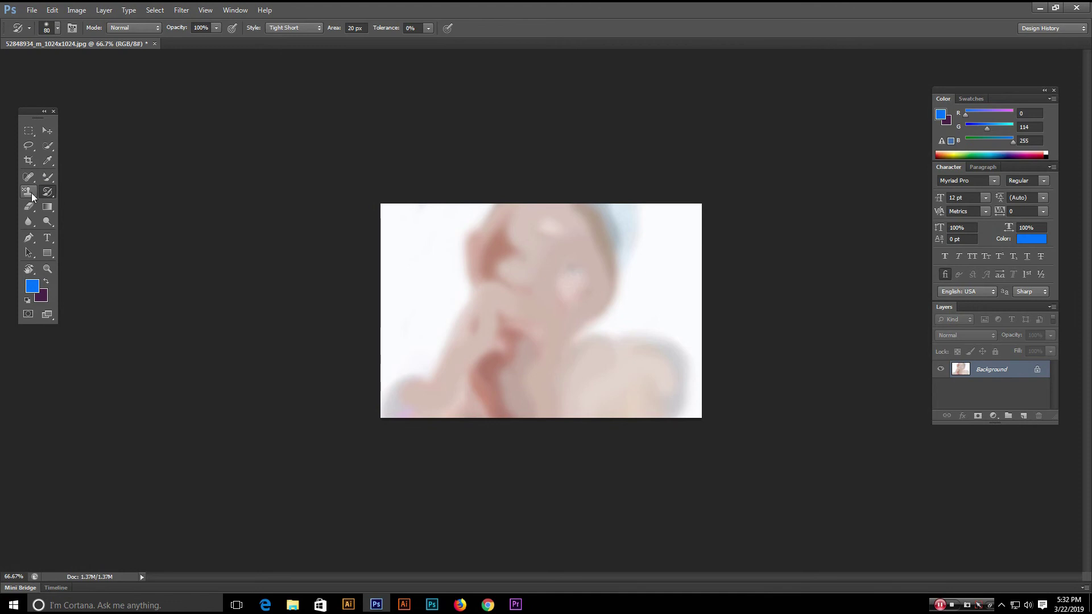
- Restore the entire original portrait with the History Brush, enlarged to 200 px
click(46, 194)
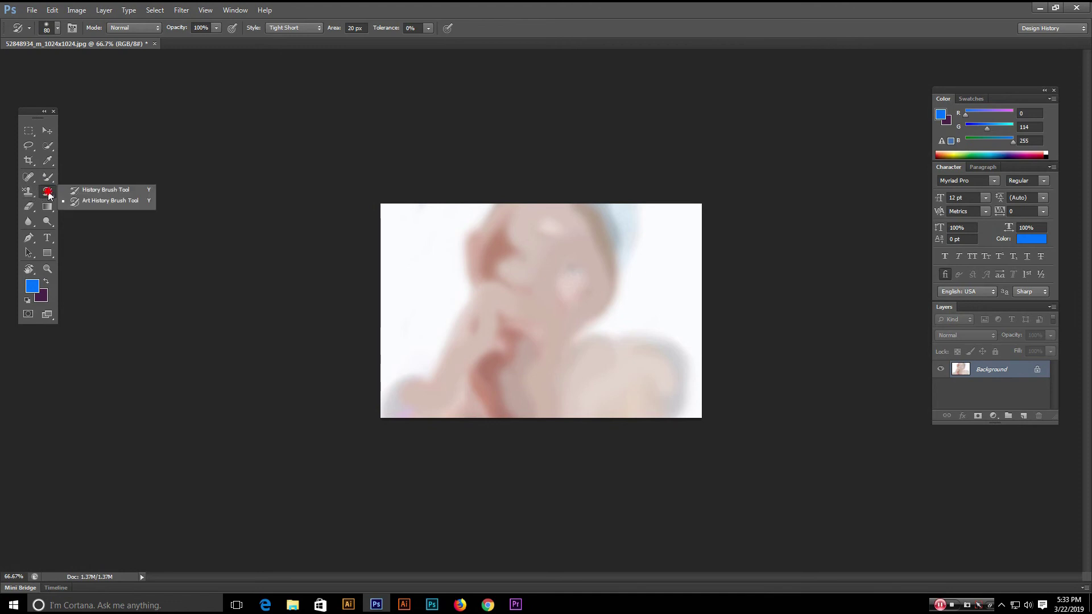
click(79, 192)
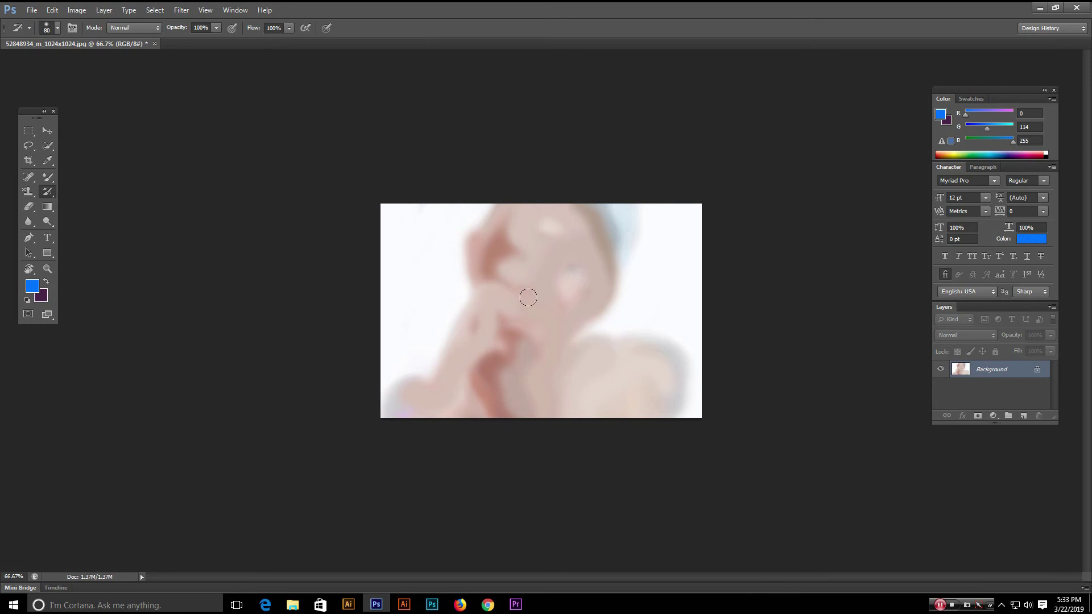
click(54, 193)
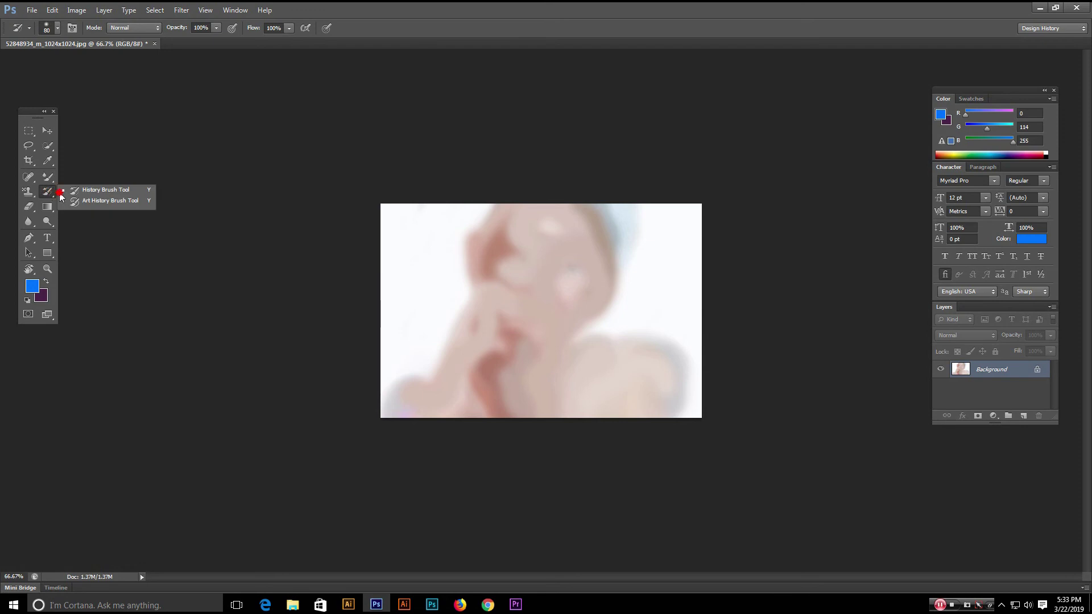
click(105, 189)
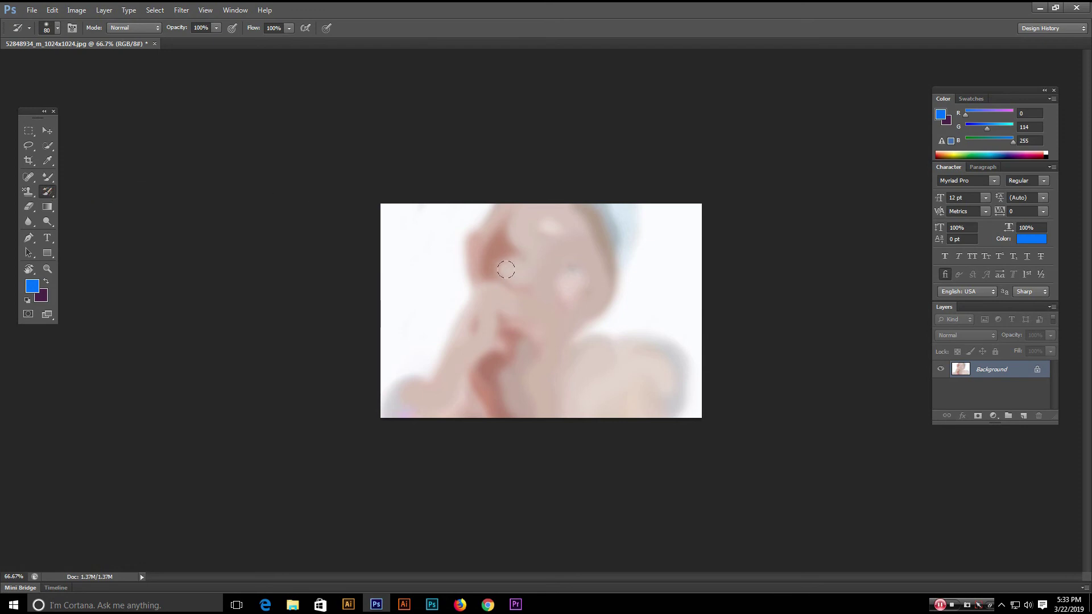
key(bracketright)
mouse_move(507, 216)
mouse_down()
mouse_move(449, 277)
mouse_move(509, 184)
mouse_move(478, 348)
mouse_move(581, 190)
mouse_move(609, 196)
mouse_move(553, 377)
mouse_move(658, 411)
mouse_move(724, 350)
mouse_move(455, 423)
mouse_move(388, 392)
mouse_move(408, 407)
mouse_move(418, 314)
mouse_move(407, 308)
mouse_move(313, 398)
mouse_move(390, 183)
mouse_up()
mouse_move(410, 397)
mouse_down()
mouse_move(675, 287)
mouse_move(633, 238)
mouse_move(460, 357)
mouse_up()
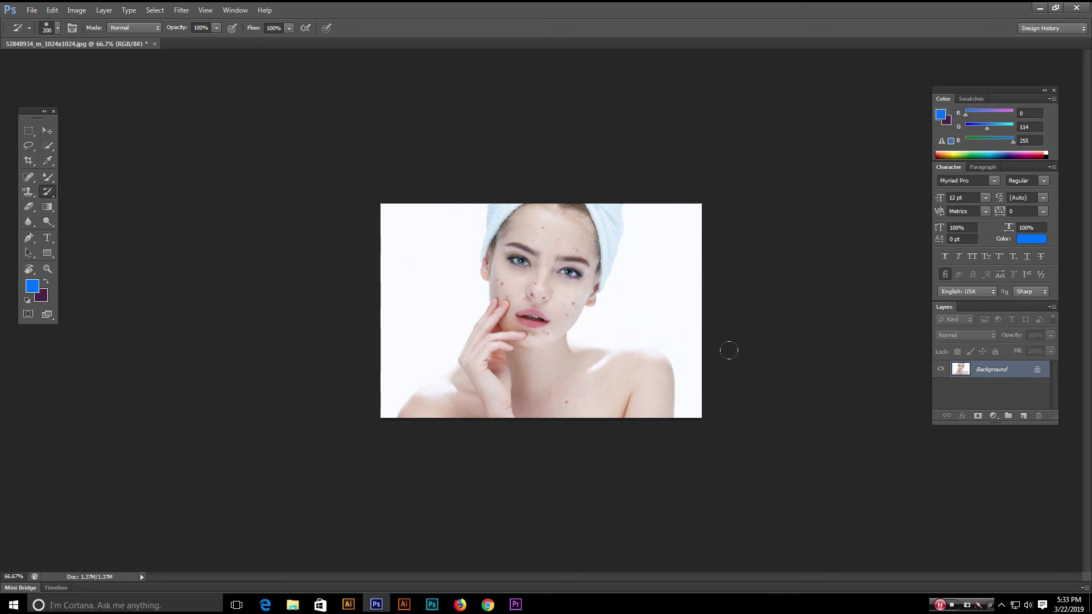
drag(28, 192, 29, 196)
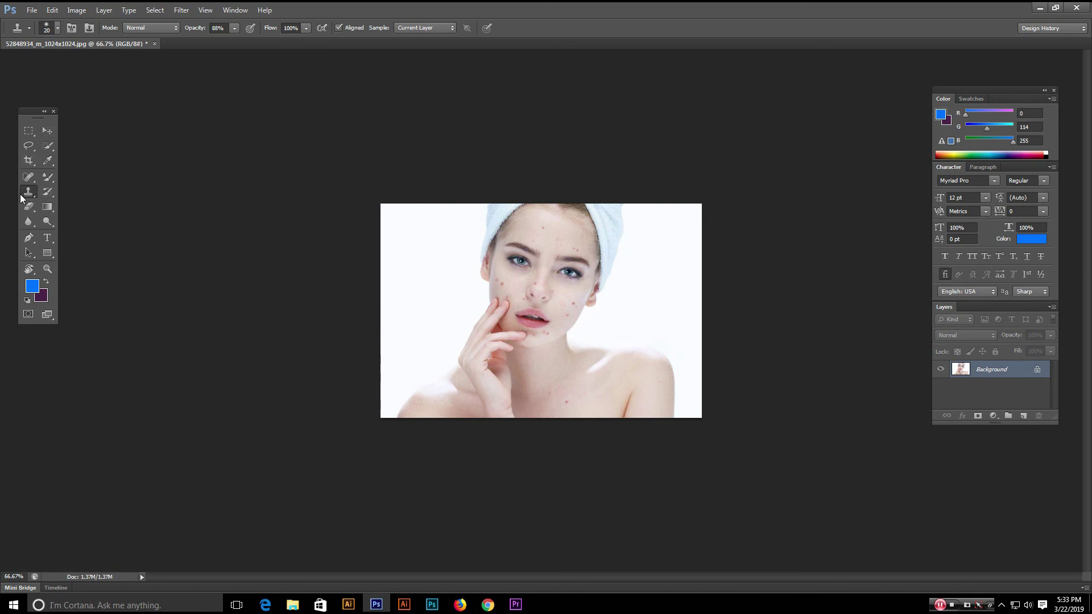
drag(30, 195, 30, 195)
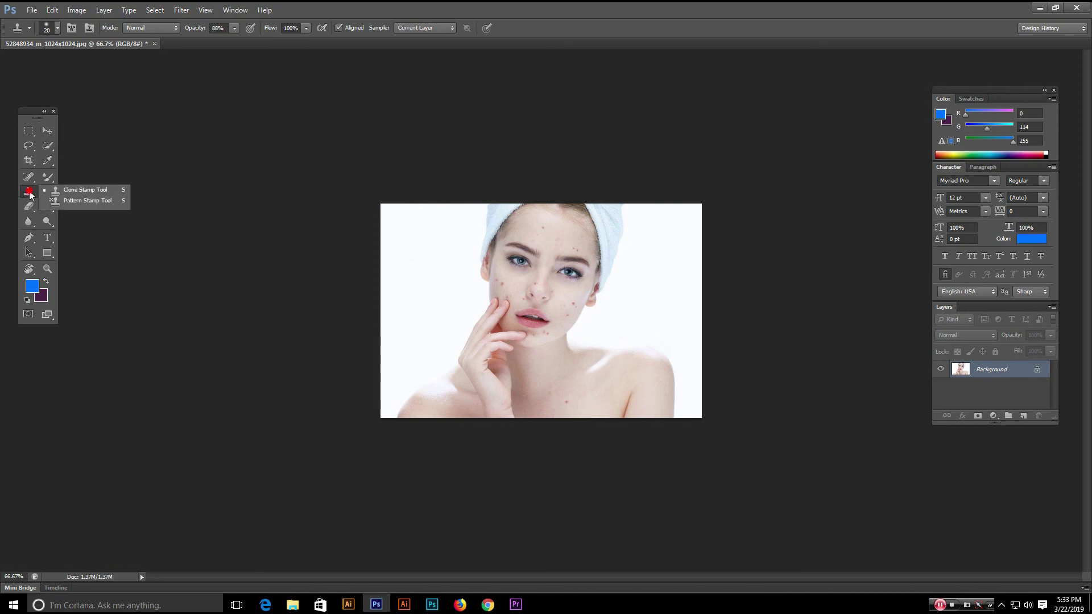
drag(44, 194, 33, 198)
click(28, 194)
click(44, 194)
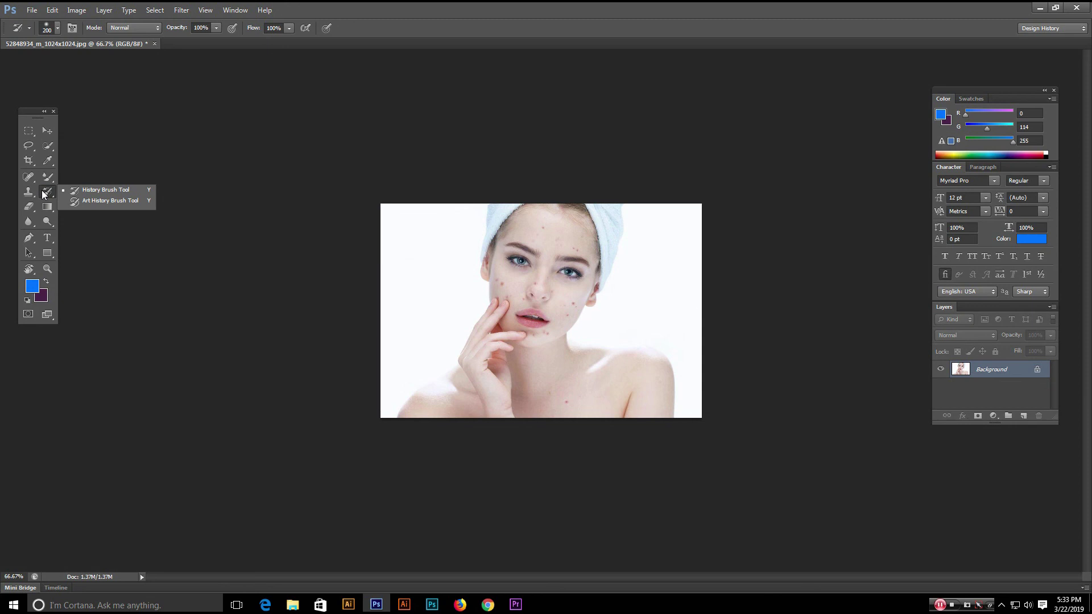
click(101, 192)
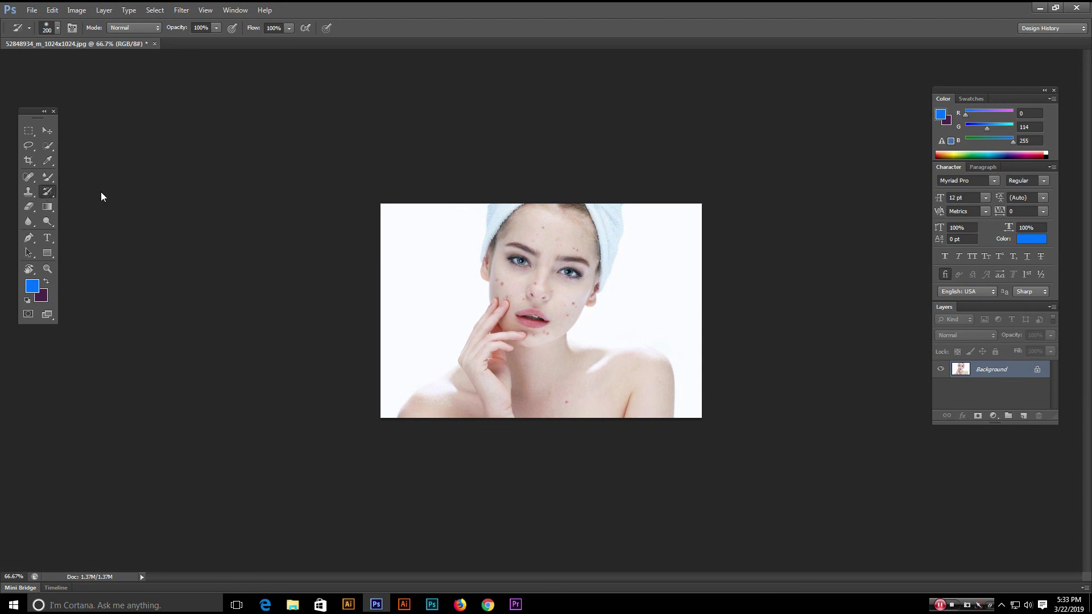
drag(630, 270, 406, 262)
click(46, 191)
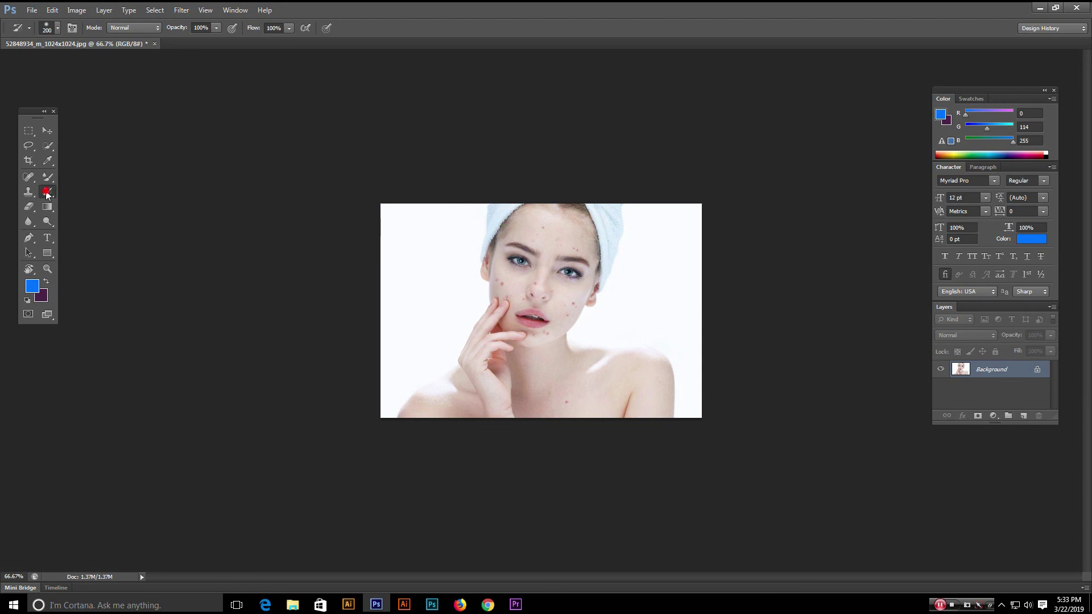
click(30, 194)
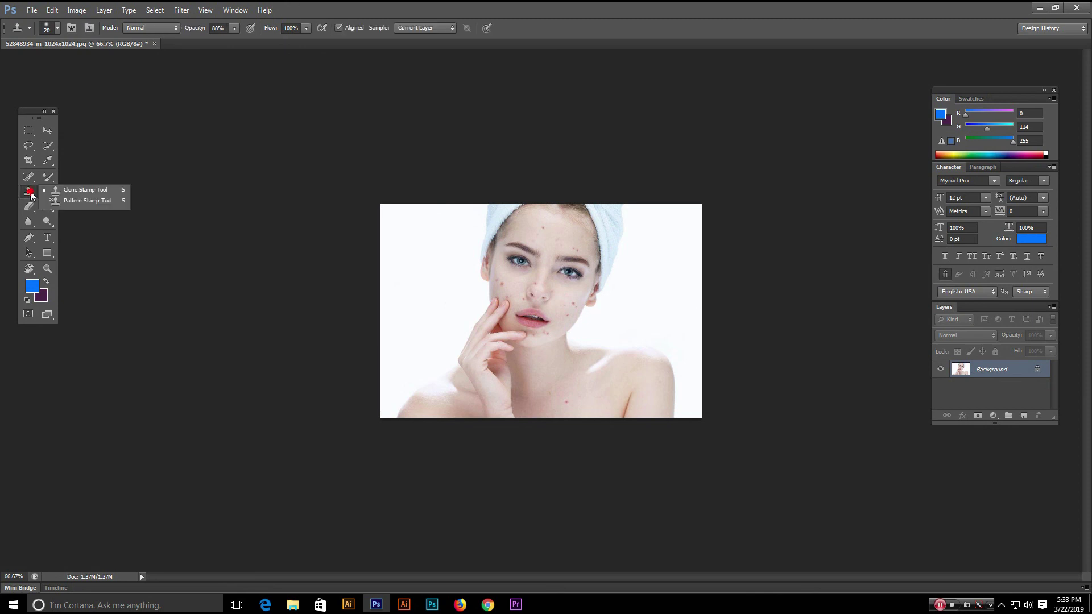
click(31, 194)
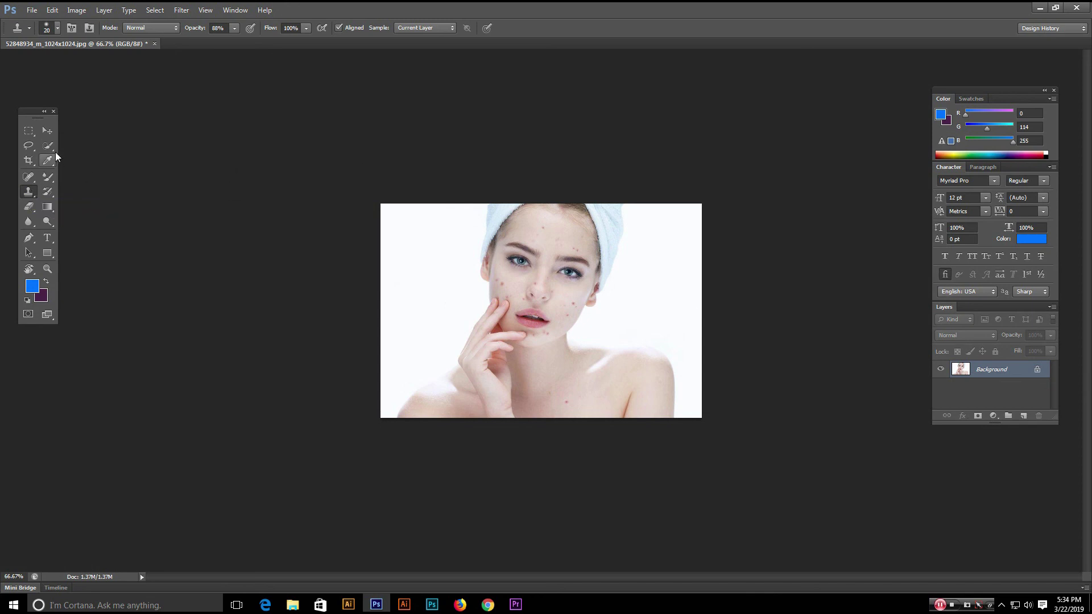
- Activate the Move tool and fit the whole portrait to the screen
click(51, 132)
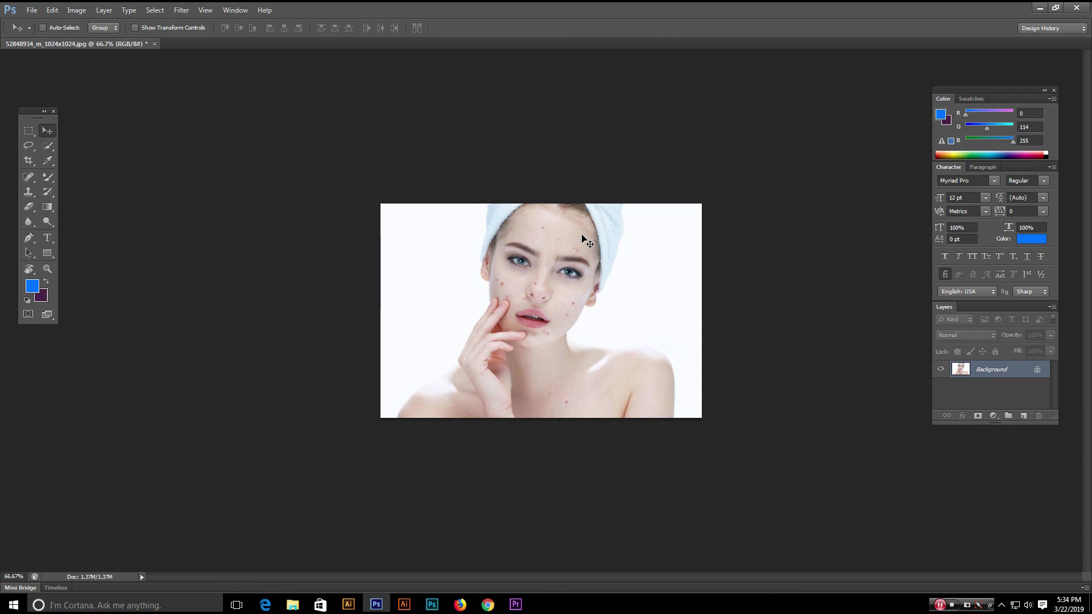
key(ctrl+0)
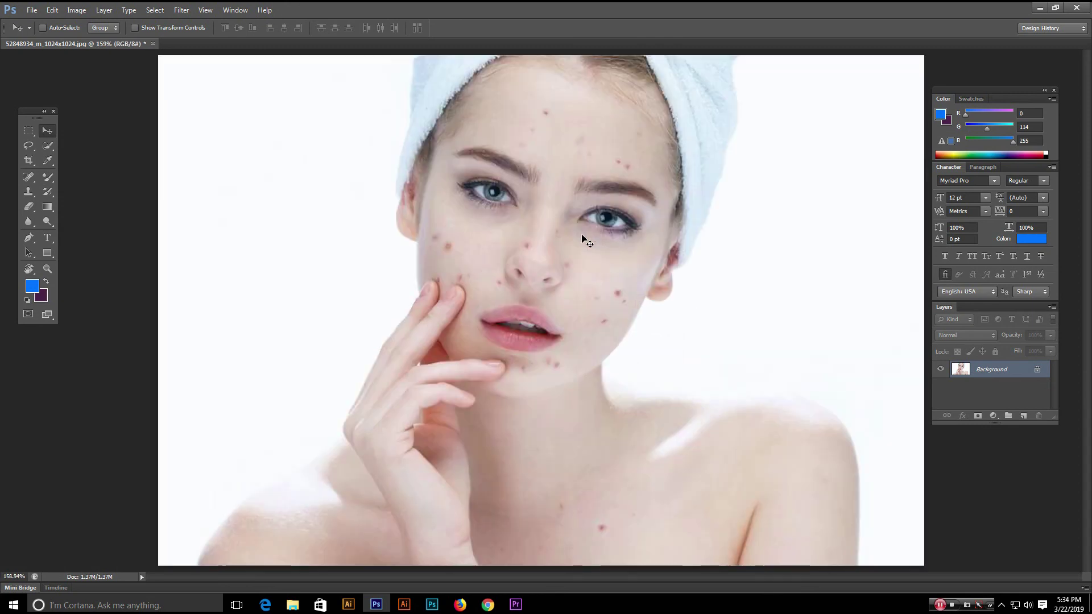